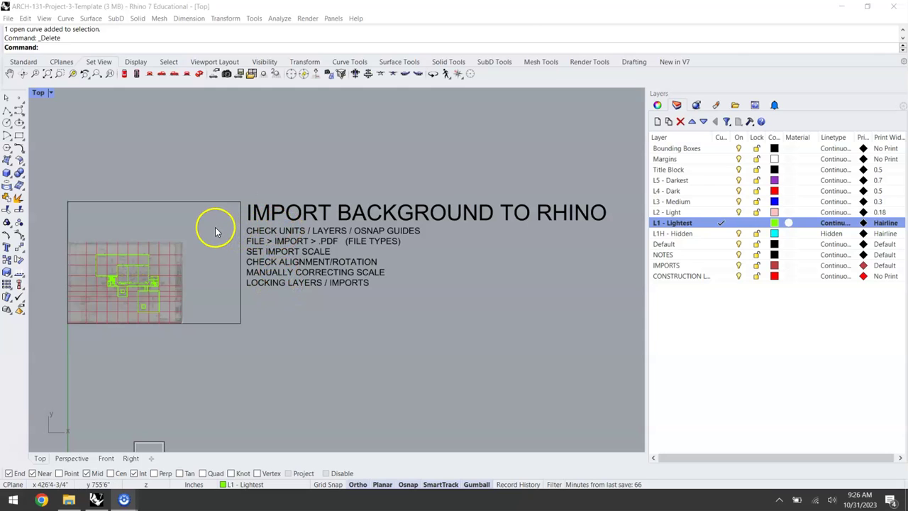
# Step: Run the Import command from the command line after clearing the mistyped KIM entry
pyautogui.click(253, 220)
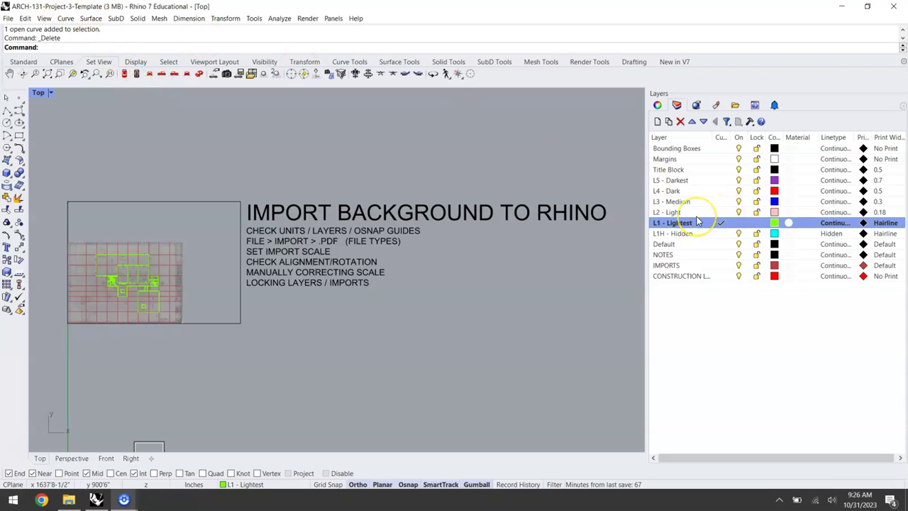
pyautogui.click(684, 183)
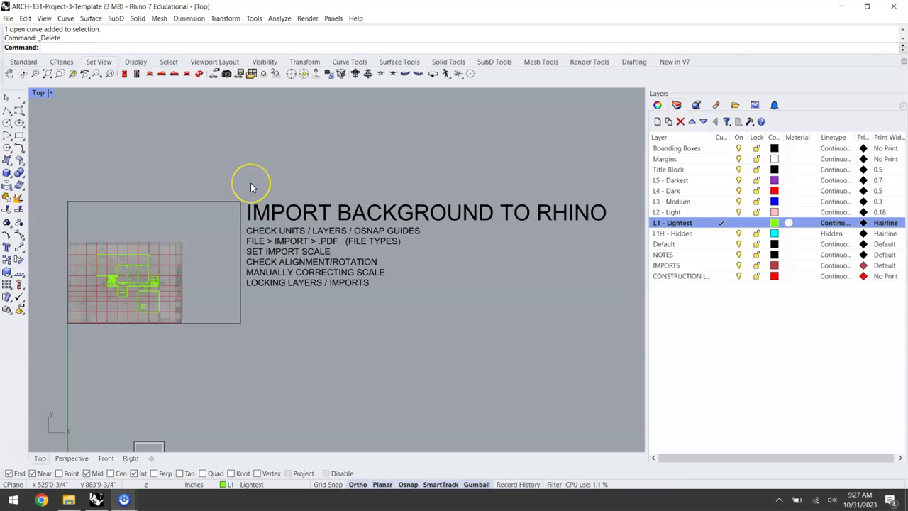
pyautogui.click(185, 146)
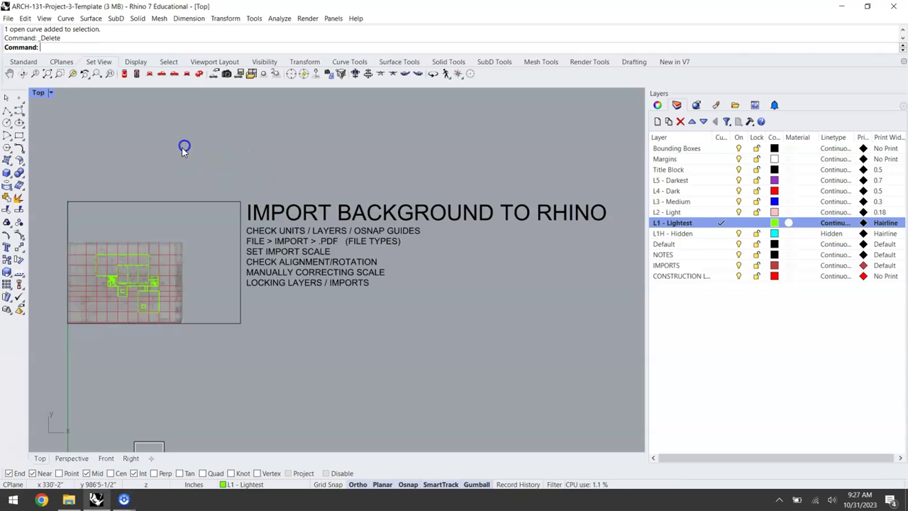
pyautogui.write('KIM')
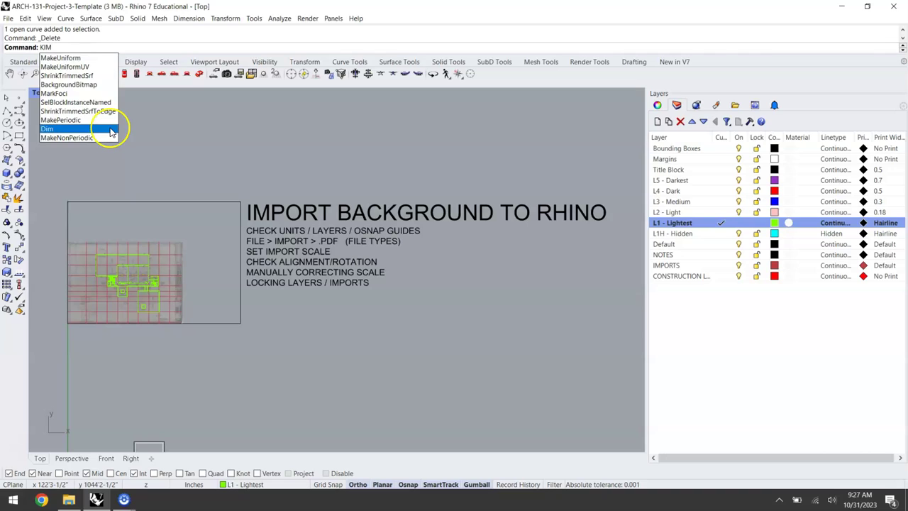
pyautogui.press('Escape')
pyautogui.write('Import')
pyautogui.press('Return')
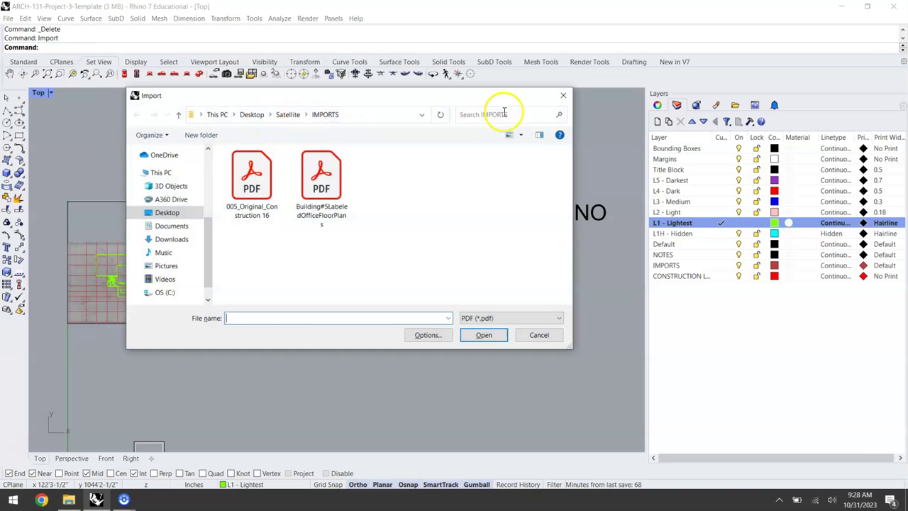
# Step: Import via File menu with Supported Files (*.*), opening 005_Original_Construction 16
pyautogui.click(562, 95)
pyautogui.click(7, 18)
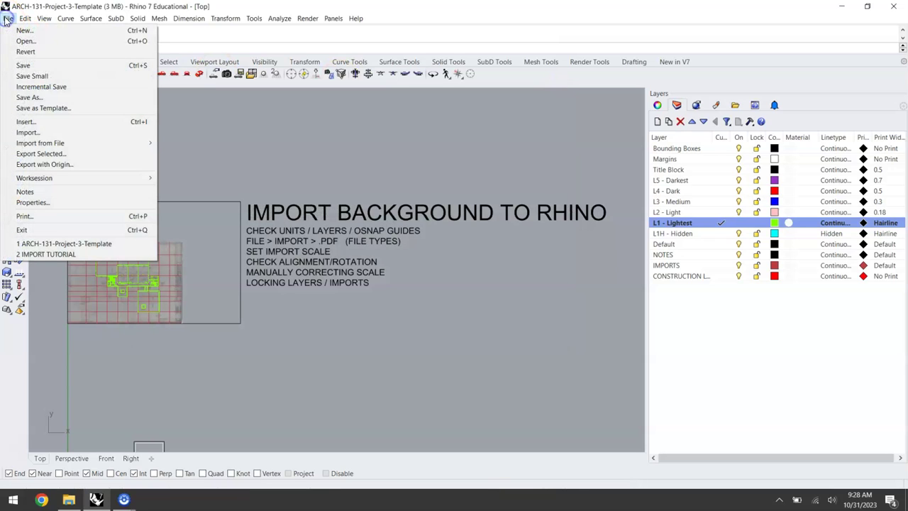
pyautogui.click(37, 132)
pyautogui.click(488, 317)
pyautogui.scroll(3, 508, 108)
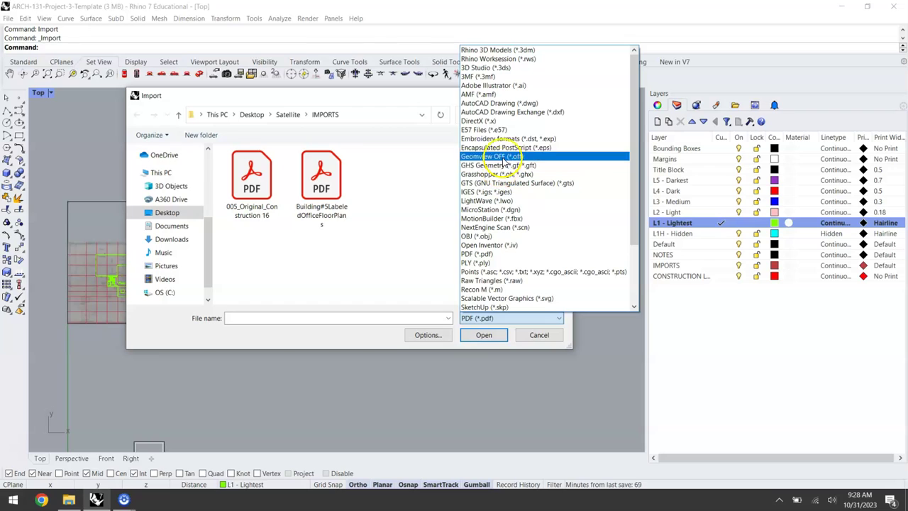
pyautogui.scroll(-2, 514, 163)
pyautogui.scroll(-1, 514, 164)
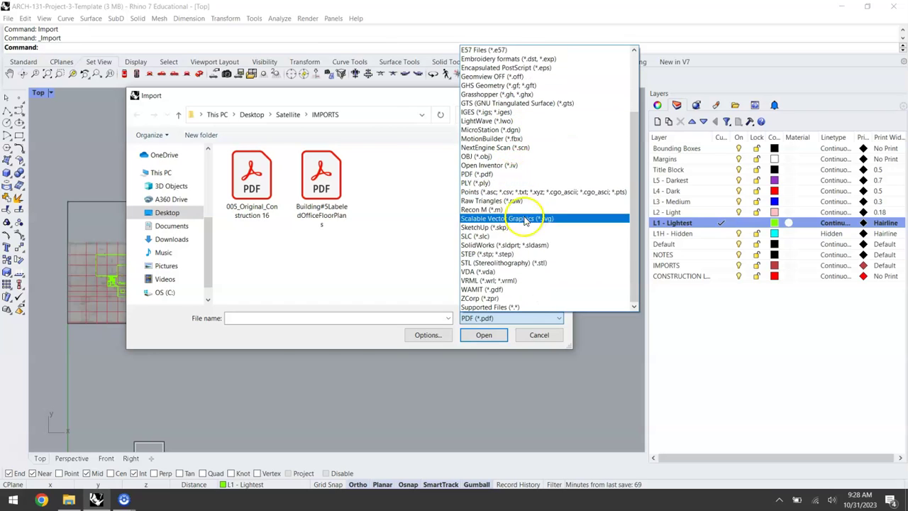
pyautogui.click(518, 304)
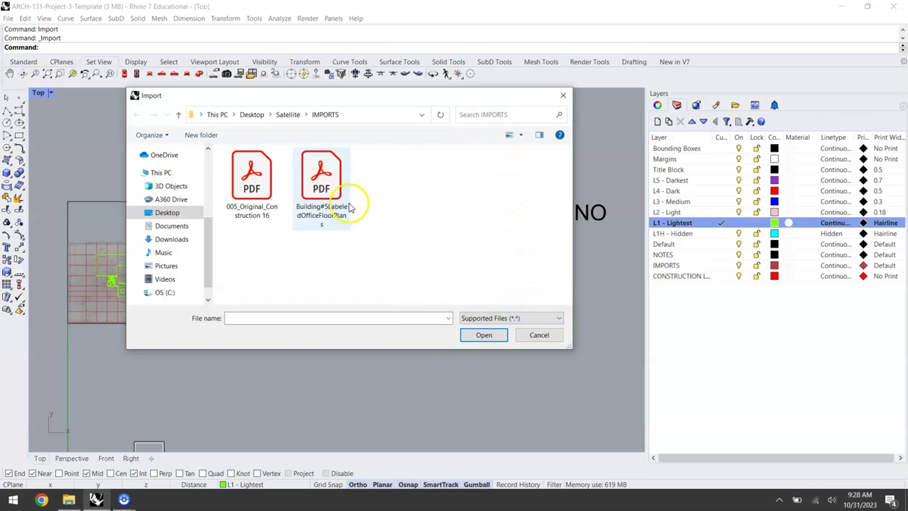
pyautogui.click(243, 180)
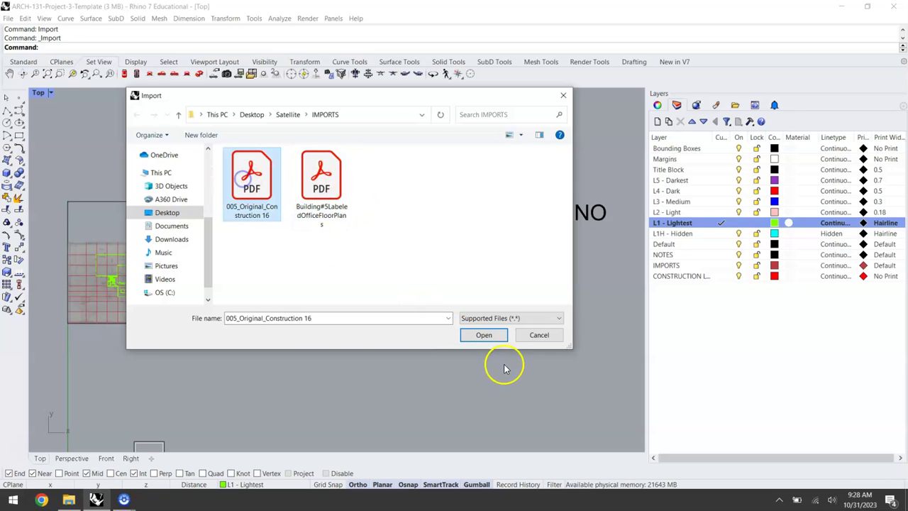
pyautogui.click(484, 336)
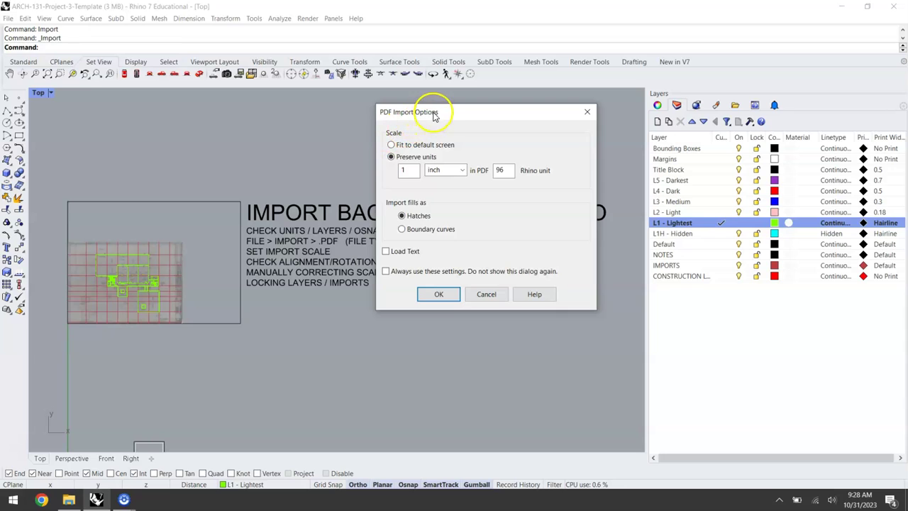
# Step: Accept PDF import with Preserve units at 1 inch = 96 Rhino units and hatch fills
pyautogui.moveTo(432, 113); pyautogui.dragTo(403, 140)
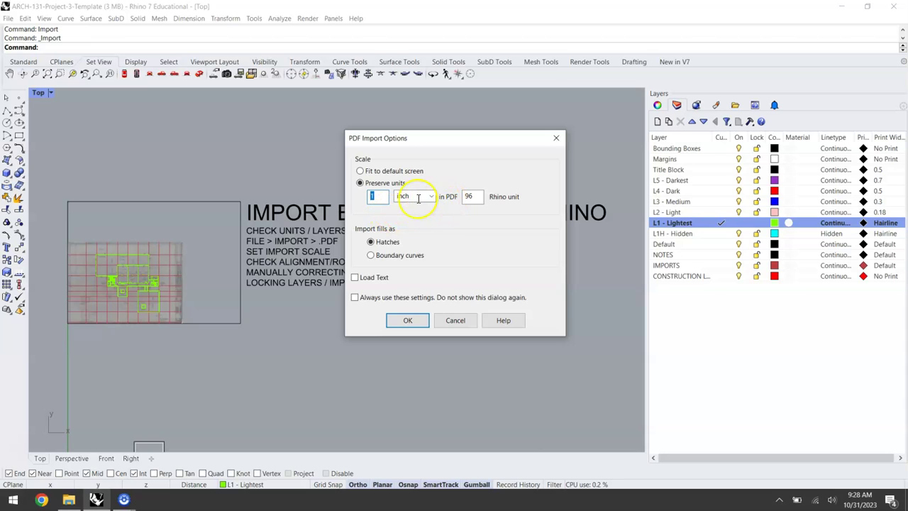
pyautogui.doubleClick(471, 196)
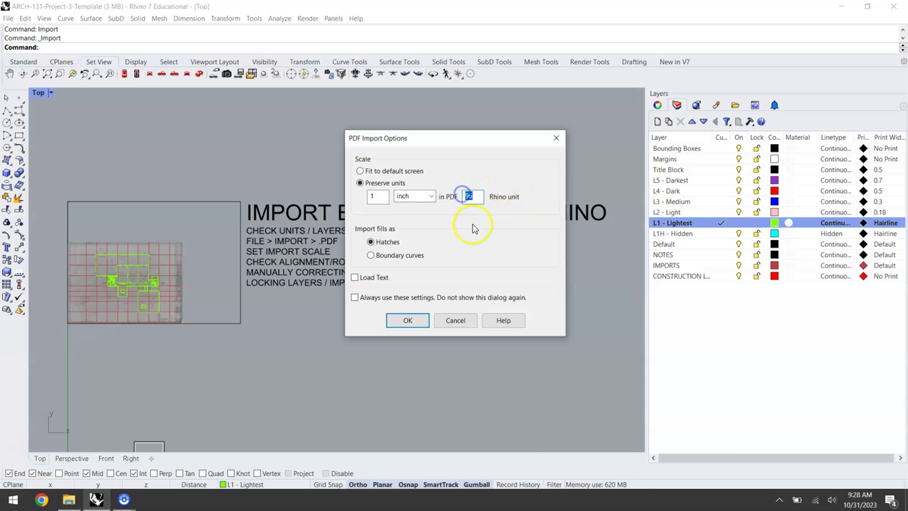
pyautogui.click(408, 322)
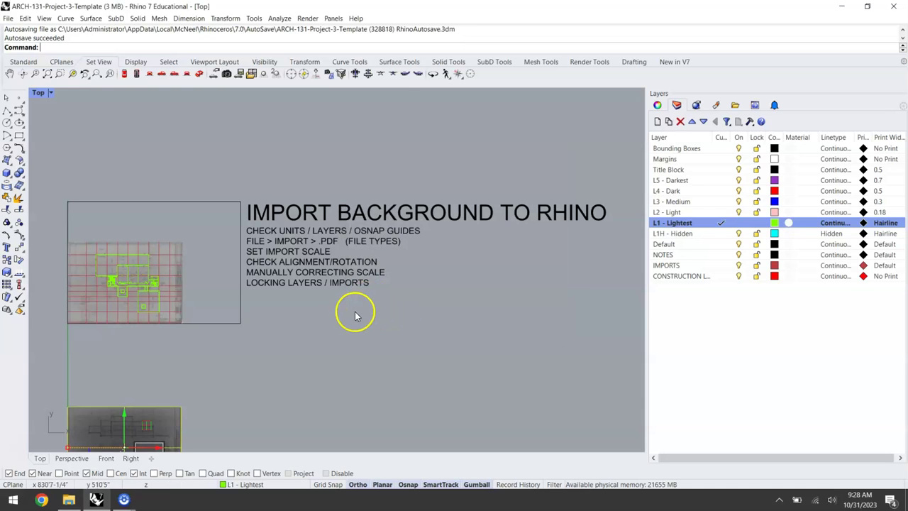
# Step: Move the imported scan up to sit beneath the plan sheet
pyautogui.moveTo(333, 346); pyautogui.dragTo(409, 214, button='right')
pyautogui.scroll(2, 205, 285)
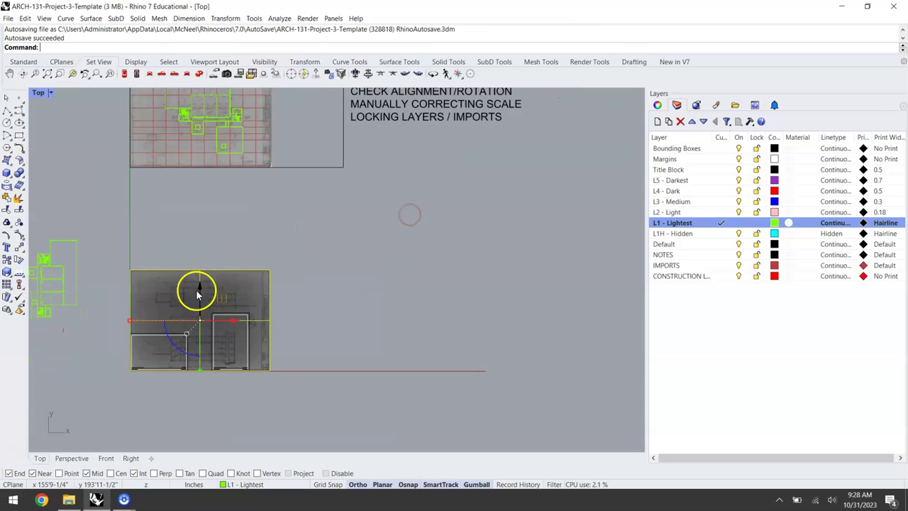
pyautogui.moveTo(201, 286); pyautogui.dragTo(195, 198)
pyautogui.scroll(3, 195, 199)
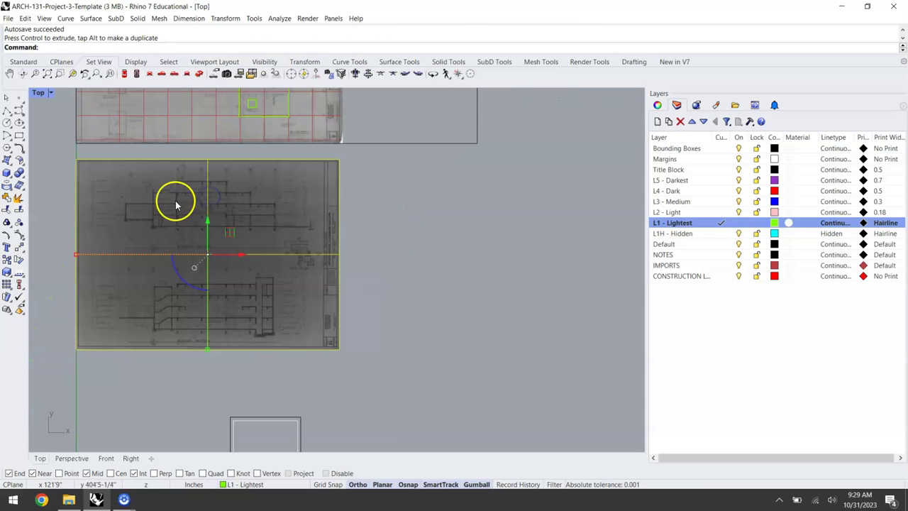
pyautogui.moveTo(214, 201); pyautogui.dragTo(310, 235, button='right')
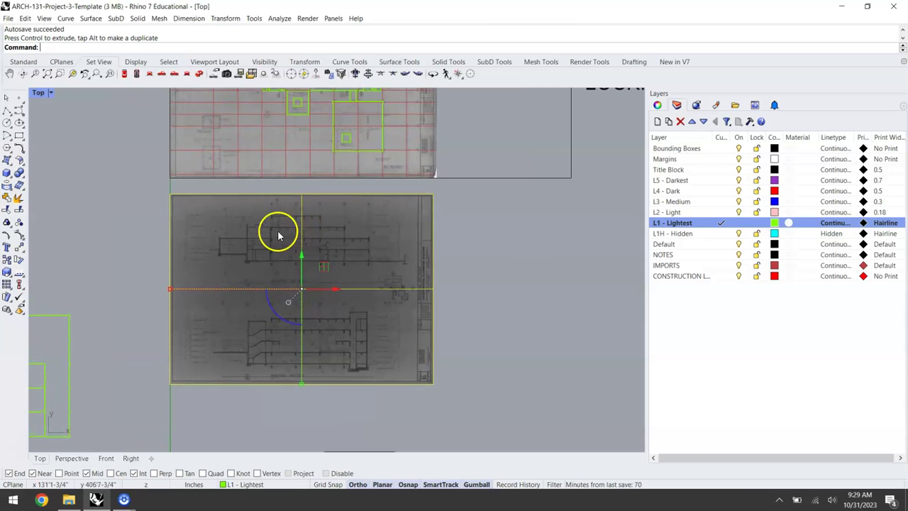
pyautogui.scroll(-1, 273, 232)
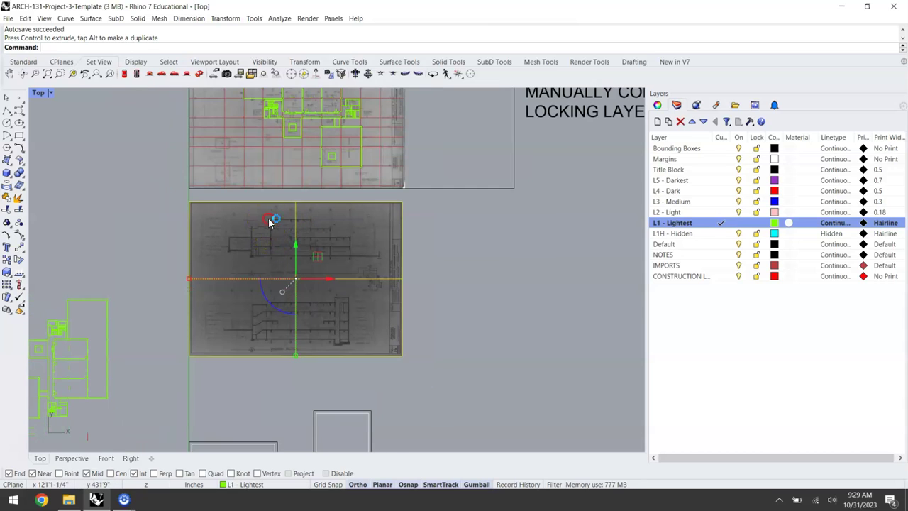
pyautogui.scroll(5, 270, 226)
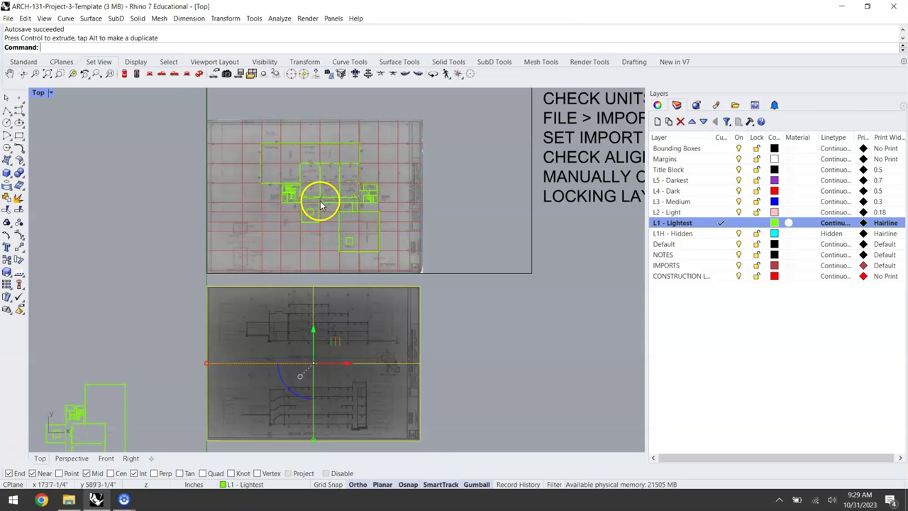
pyautogui.scroll(1, 319, 200)
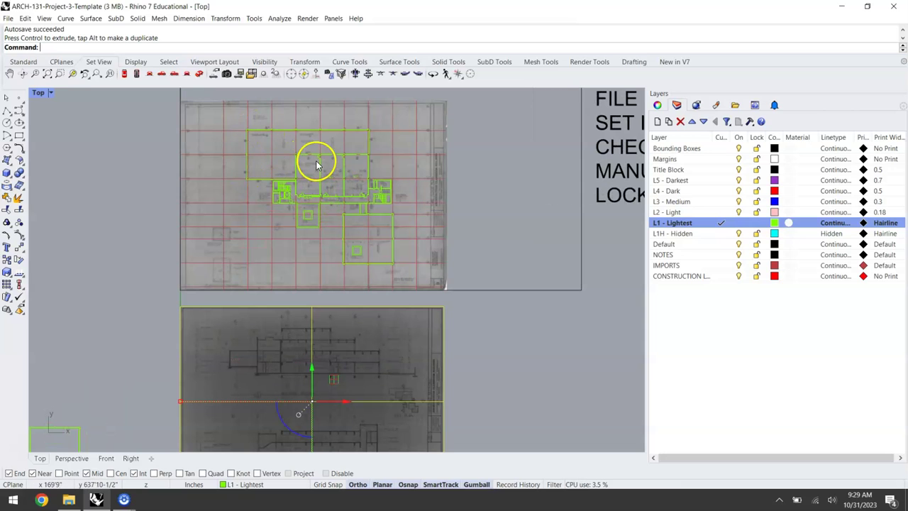
# Step: Check both drawings, then delete the faint stray open curve beside the green plan
pyautogui.moveTo(129, 112)
pyautogui.mouseDown()
pyautogui.moveTo(375, 219)
pyautogui.moveTo(416, 279)
pyautogui.mouseUp()
pyautogui.click(422, 347)
pyautogui.moveTo(419, 347); pyautogui.dragTo(411, 310, button='right')
pyautogui.moveTo(372, 283); pyautogui.dragTo(371, 297, button='right')
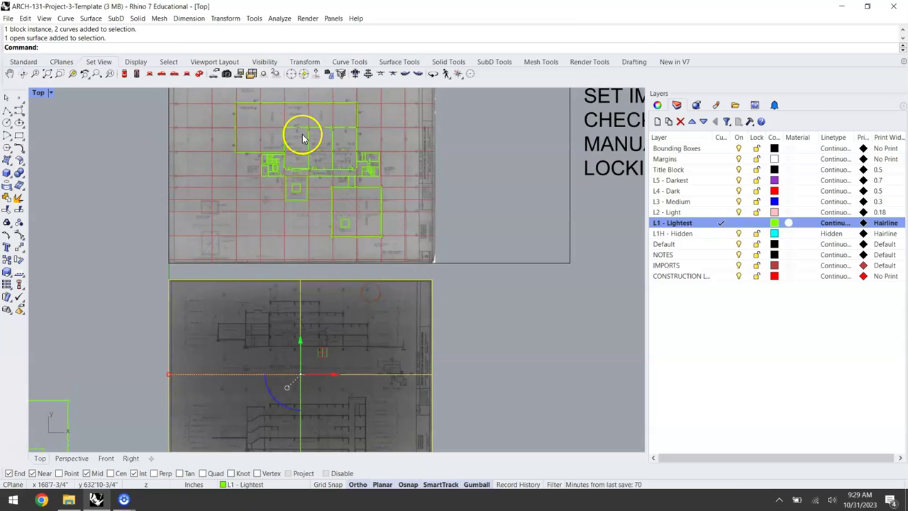
pyautogui.scroll(-2, 308, 160)
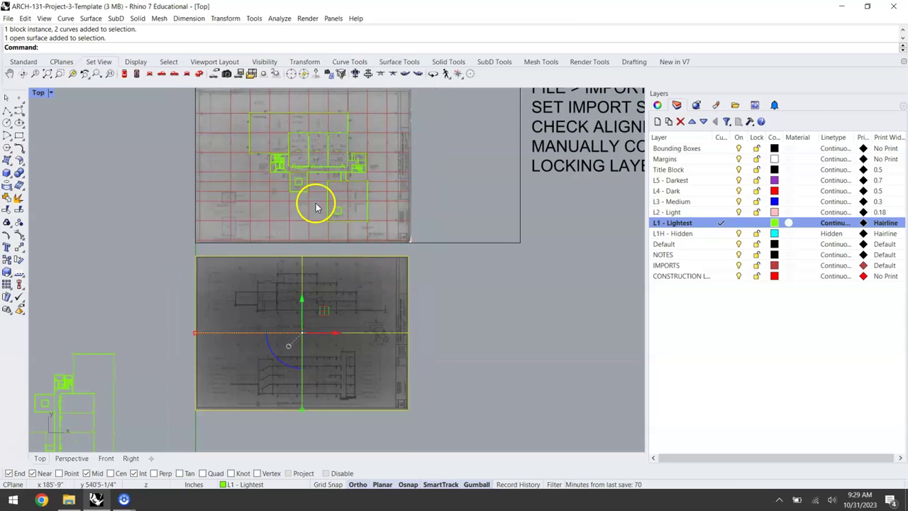
pyautogui.moveTo(292, 186); pyautogui.dragTo(304, 189, button='right')
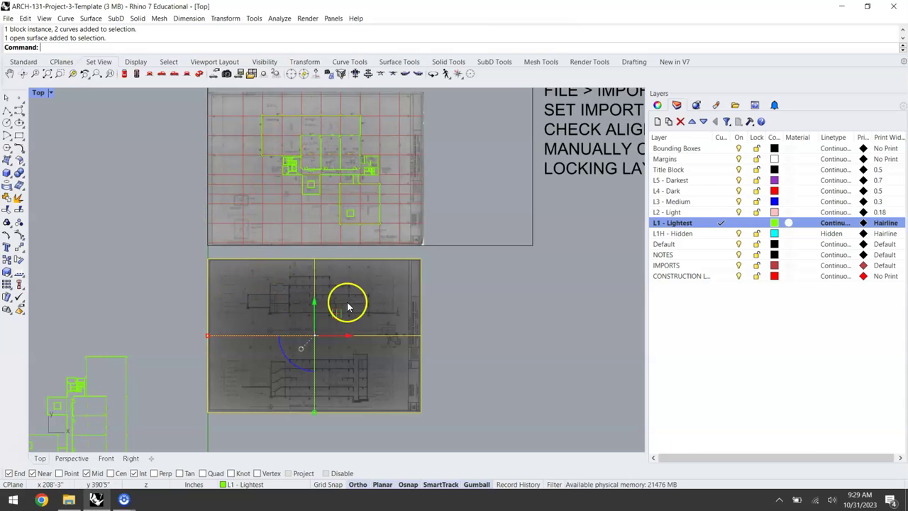
pyautogui.click(481, 304)
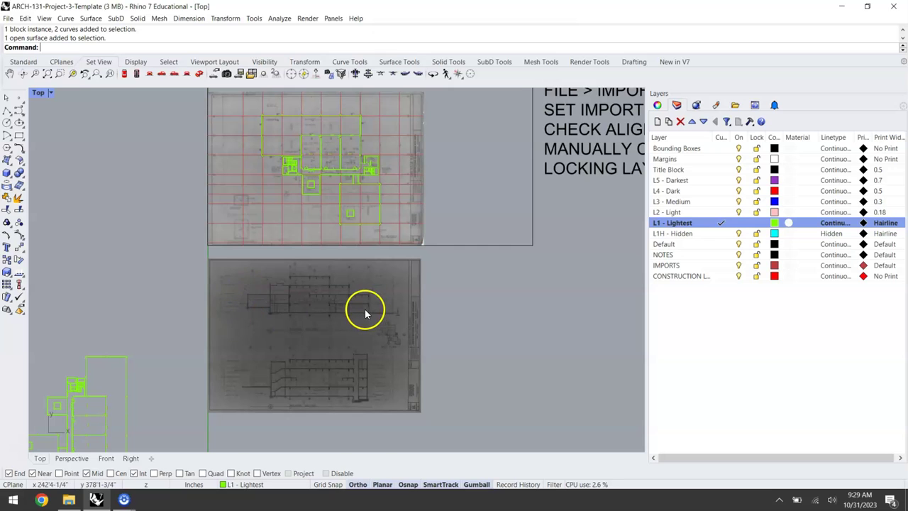
pyautogui.scroll(-3, 362, 312)
pyautogui.scroll(2, 308, 284)
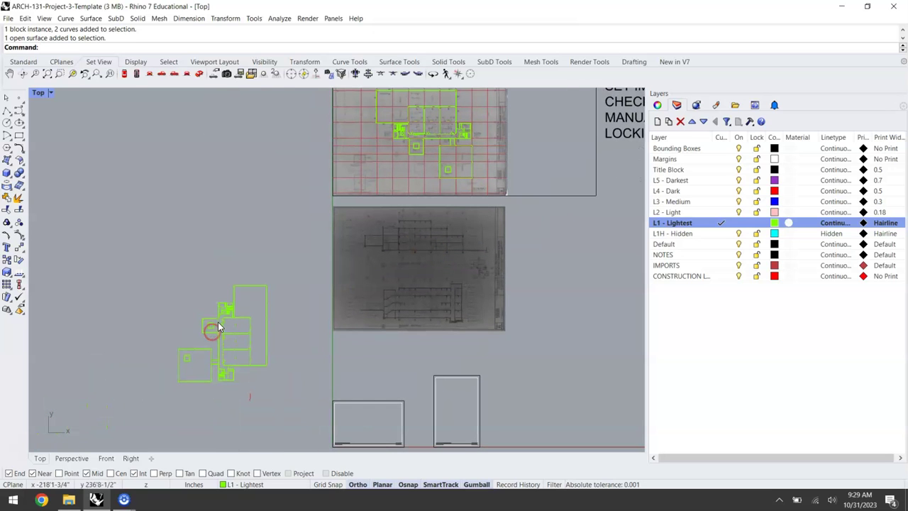
pyautogui.click(237, 319)
pyautogui.moveTo(239, 322); pyautogui.dragTo(261, 260, button='right')
pyautogui.scroll(3, 259, 252)
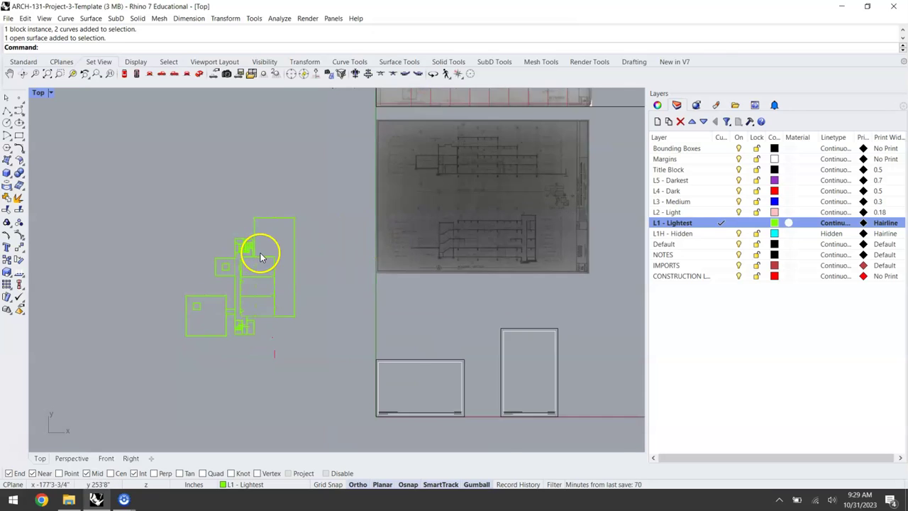
pyautogui.scroll(-1, 328, 273)
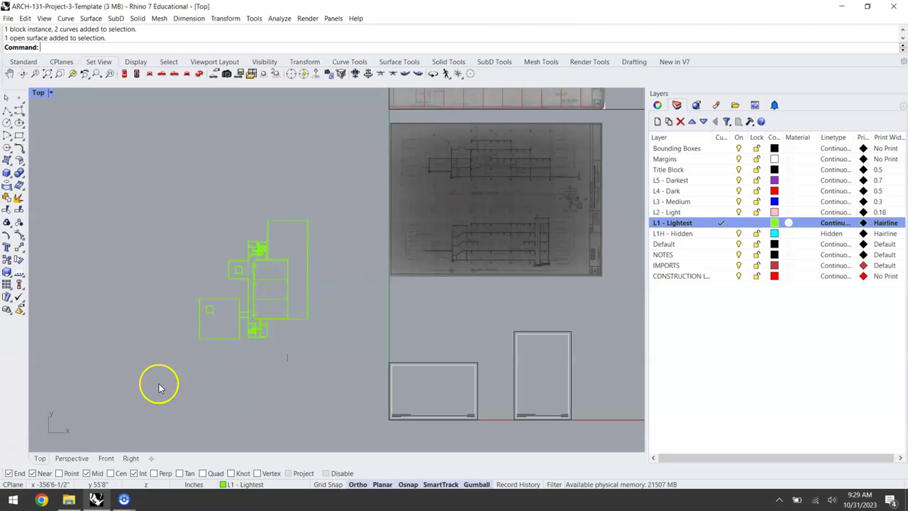
pyautogui.click(296, 381)
pyautogui.press('Delete')
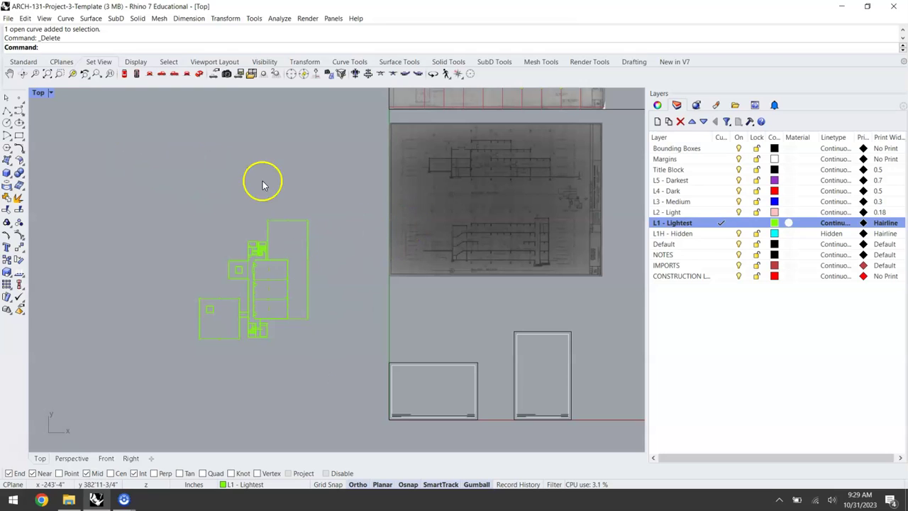
# Step: Move the scanned construction image from L1 - Lightest onto the IMPORTS layer
pyautogui.click(704, 300)
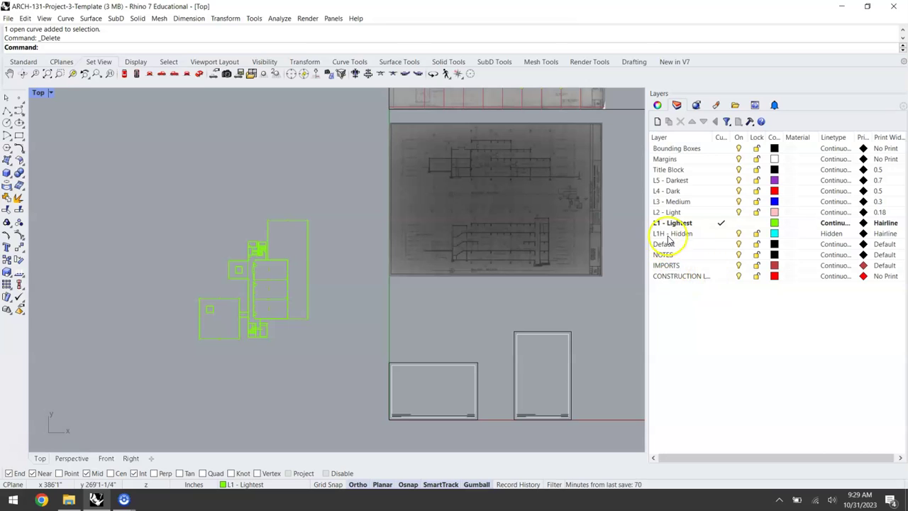
pyautogui.click(511, 176)
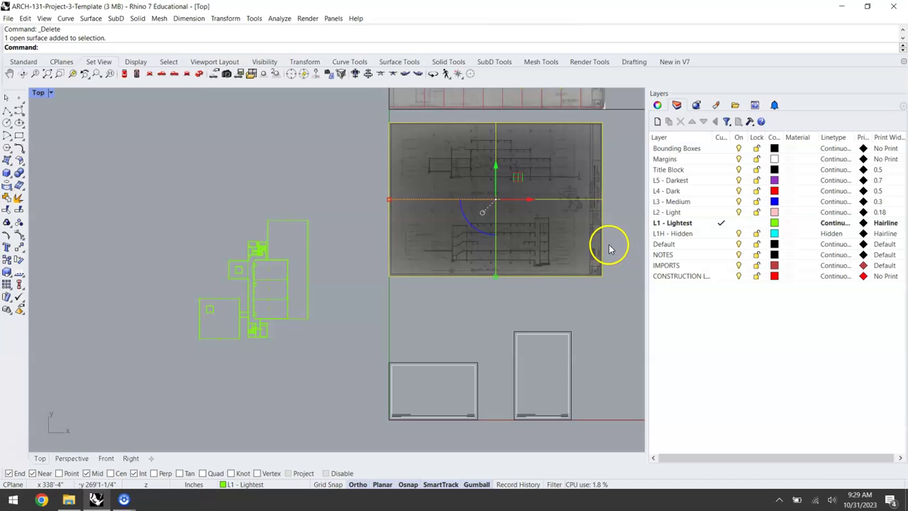
pyautogui.click(608, 249)
pyautogui.click(551, 208)
pyautogui.click(666, 266)
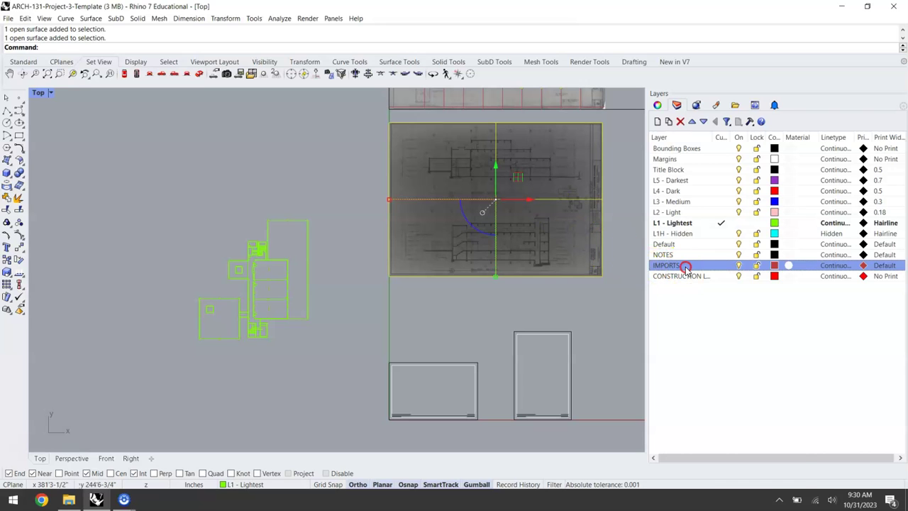
pyautogui.rightClick(685, 267)
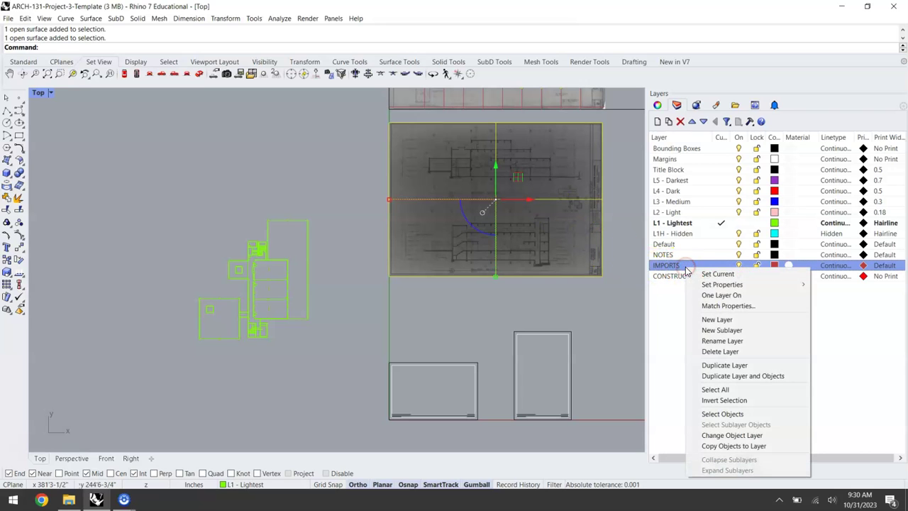
pyautogui.click(756, 435)
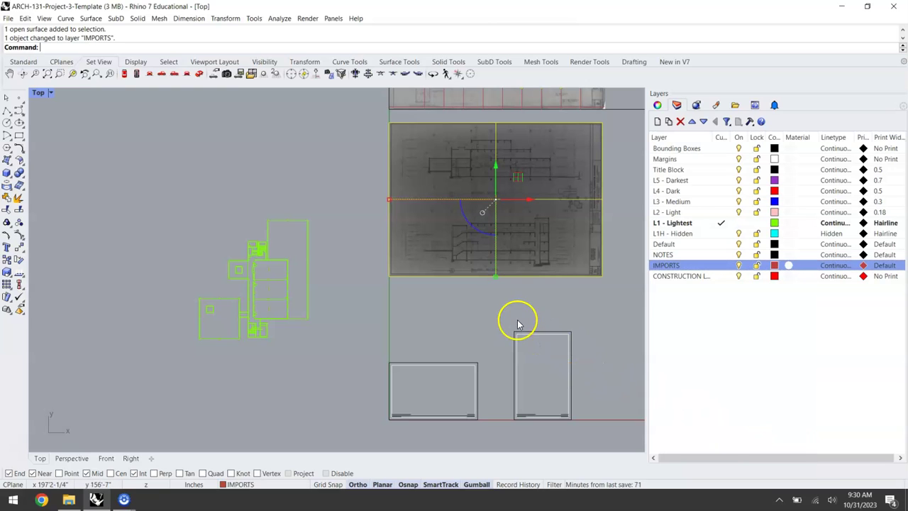
# Step: Make CONSTRUCTION LINES the current layer and cancel the pending image move
pyautogui.click(467, 198)
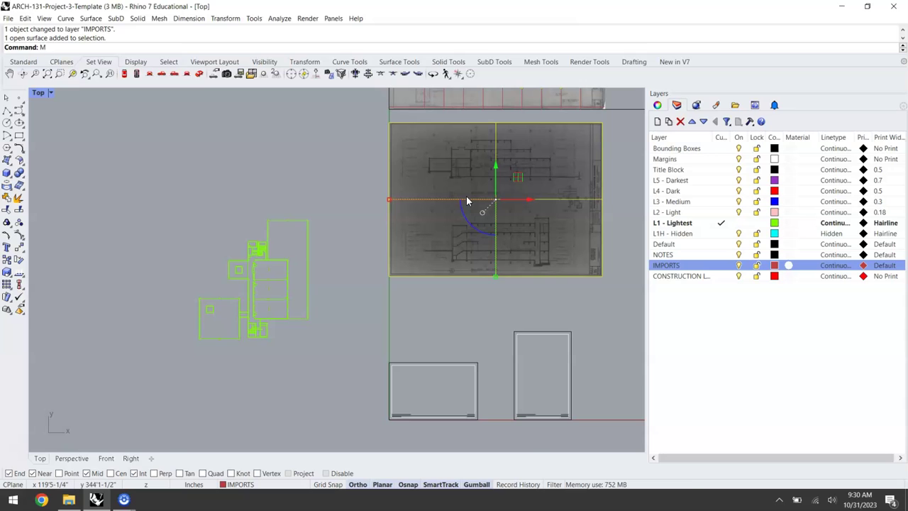
pyautogui.press('Return')
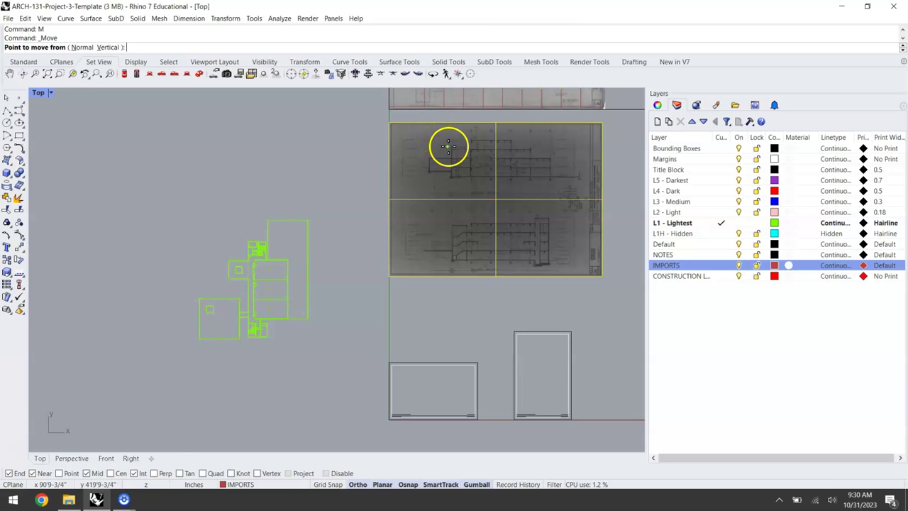
pyautogui.scroll(3, 448, 146)
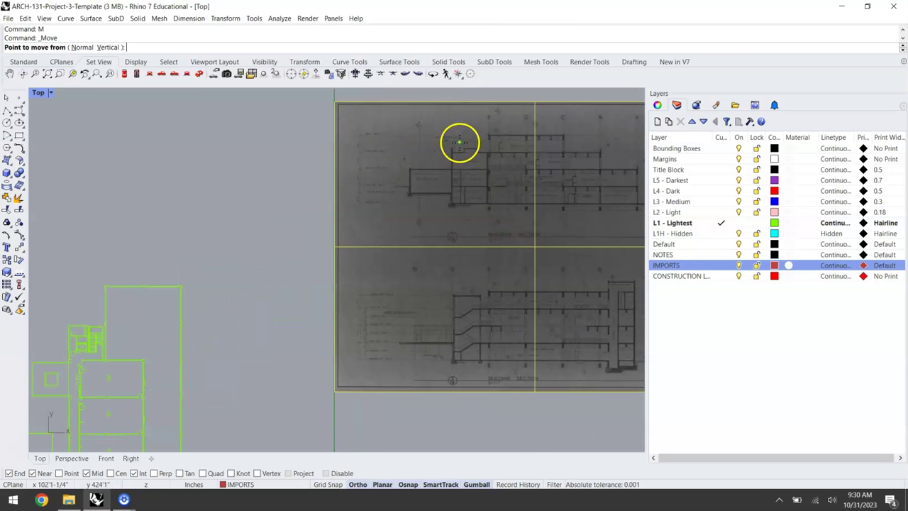
pyautogui.scroll(3, 451, 145)
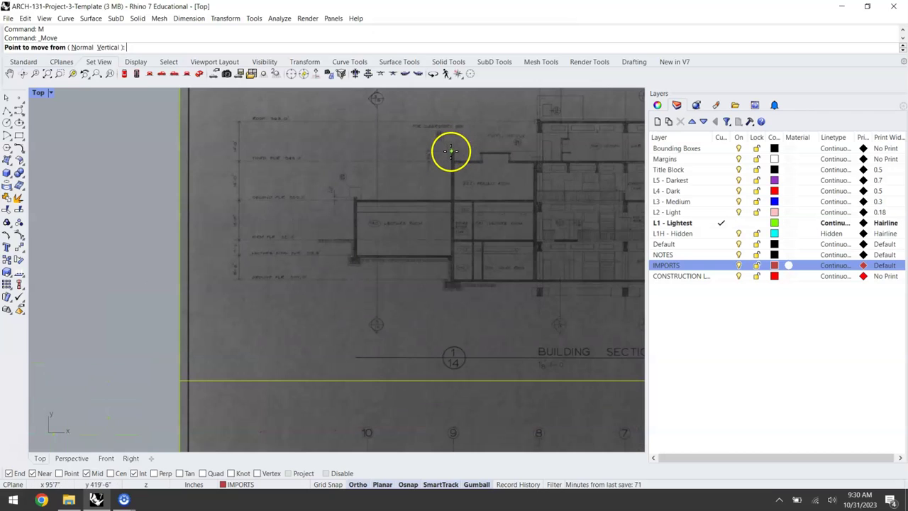
pyautogui.click(714, 278)
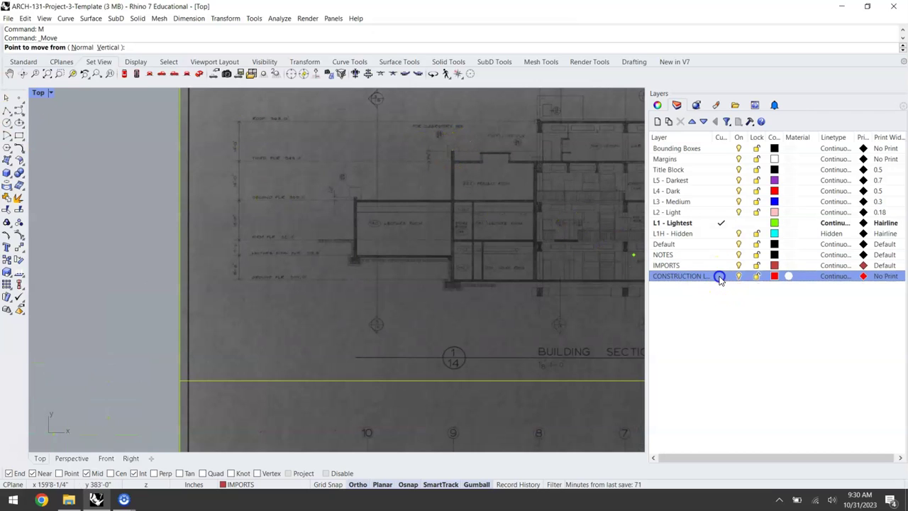
pyautogui.click(719, 277)
pyautogui.click(3, 99)
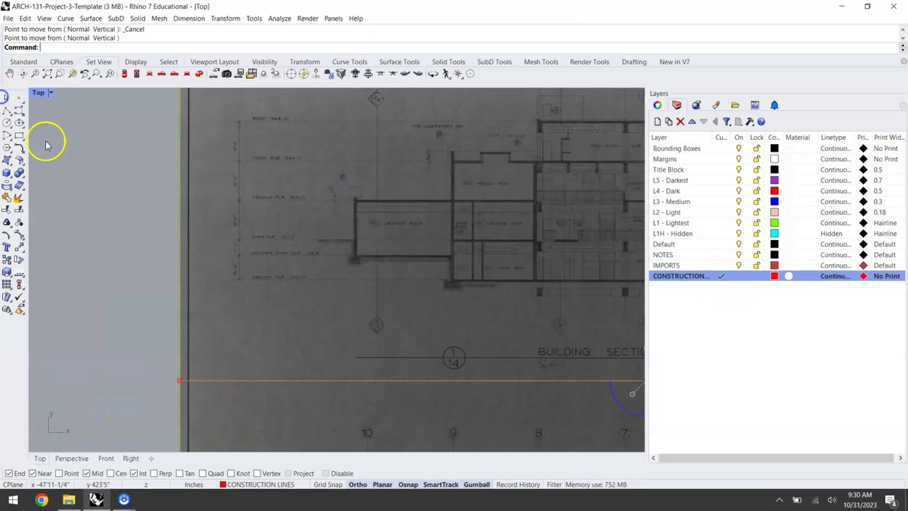
pyautogui.scroll(-5, 125, 189)
# Step: Draw the first vertical construction line down from the left box's corner to below the plan
pyautogui.scroll(4, 304, 211)
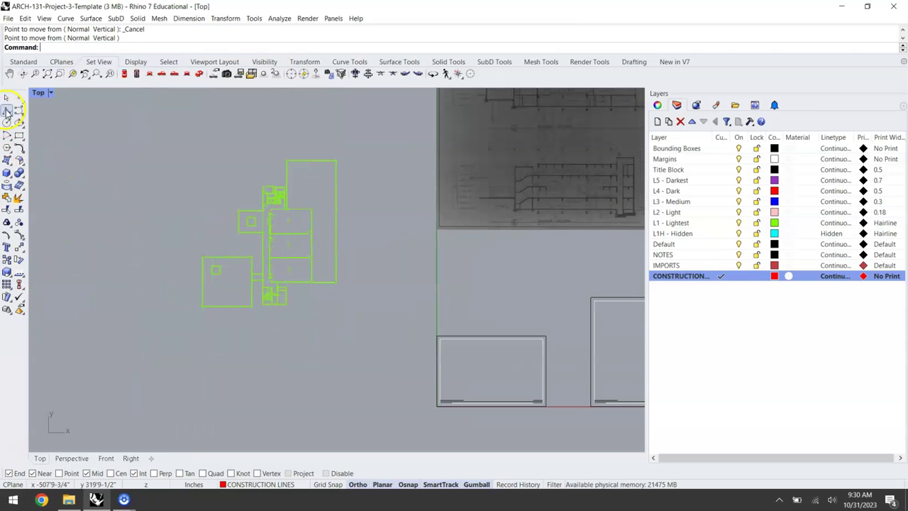
pyautogui.click(7, 111)
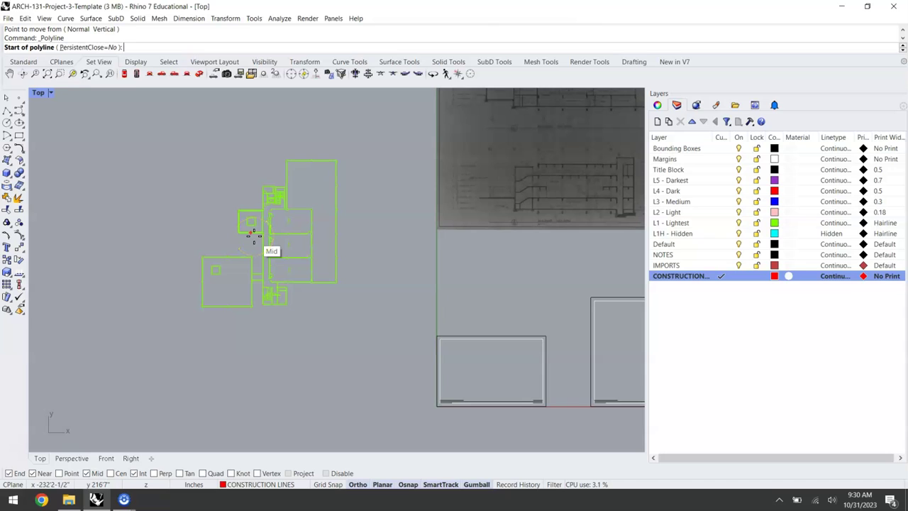
pyautogui.moveTo(253, 234); pyautogui.dragTo(231, 242)
pyautogui.scroll(4, 230, 241)
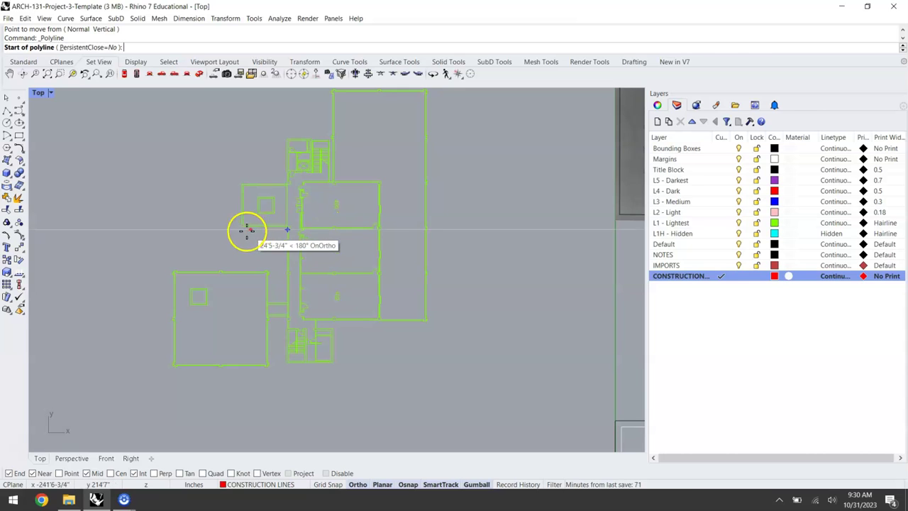
pyautogui.click(242, 228)
pyautogui.scroll(-3, 239, 227)
pyautogui.moveTo(239, 263); pyautogui.dragTo(229, 203, button='right')
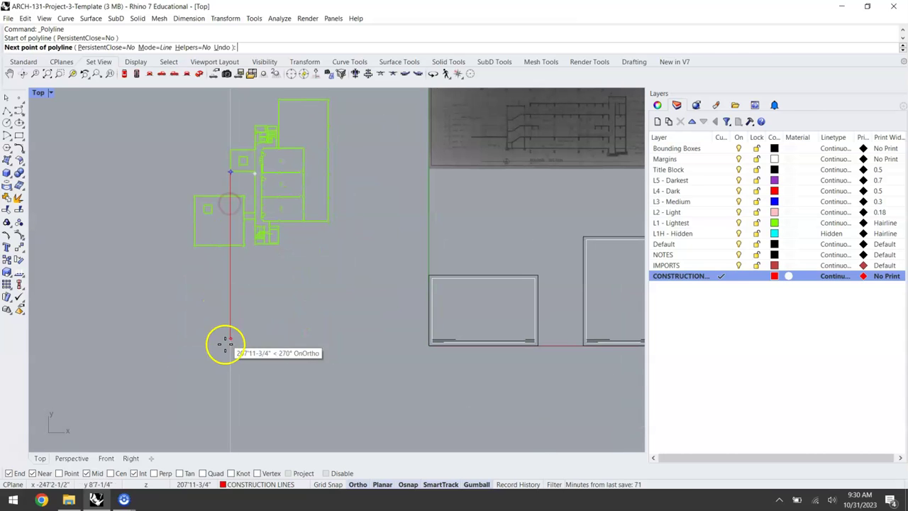
pyautogui.click(227, 381)
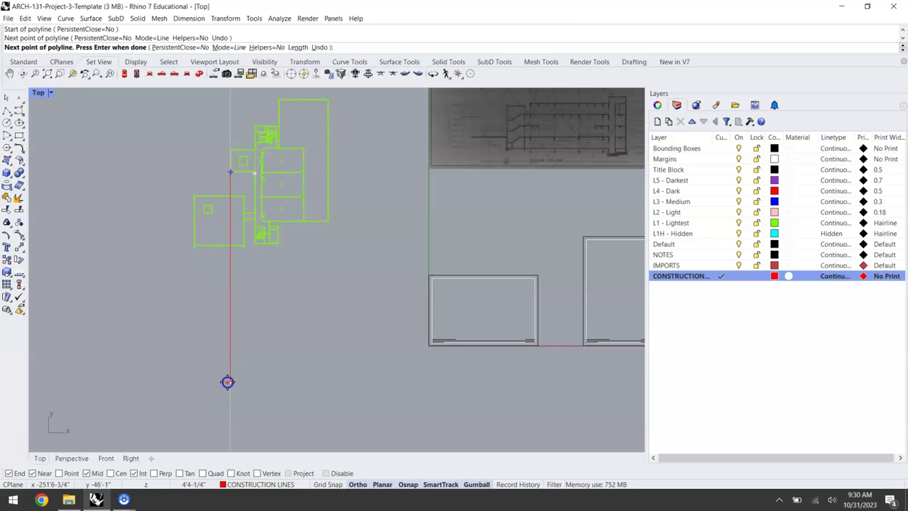
pyautogui.rightClick(227, 381)
# Step: Draw a second vertical line from the wall end, ending level with the first
pyautogui.rightClick(248, 180)
pyautogui.scroll(6, 248, 177)
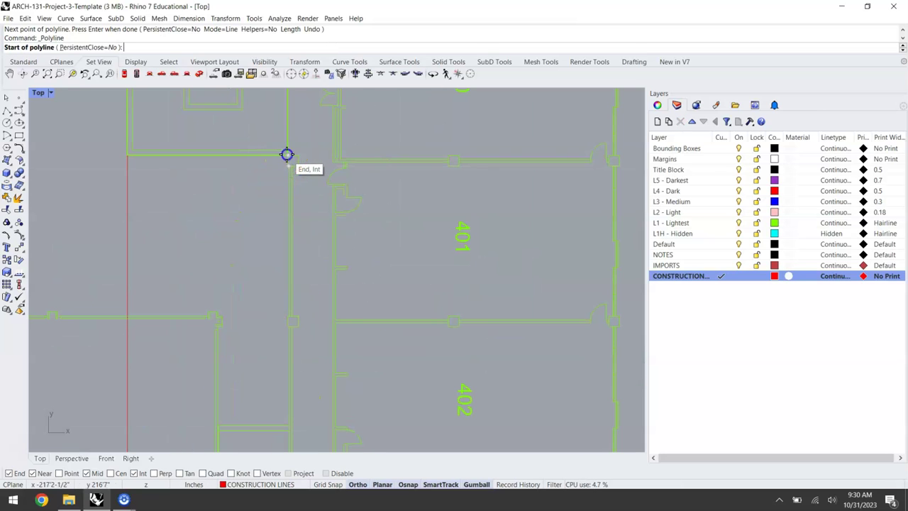
pyautogui.click(284, 154)
pyautogui.scroll(-3, 279, 286)
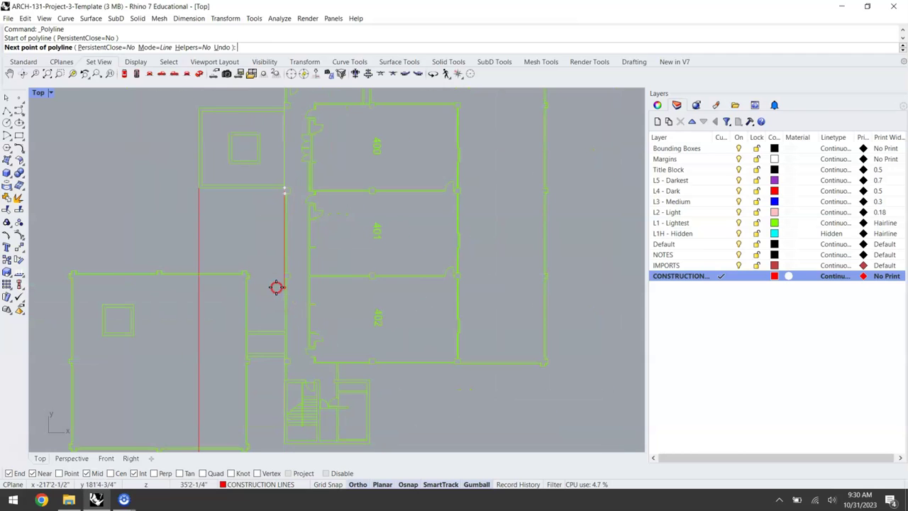
pyautogui.scroll(-5, 273, 283)
pyautogui.scroll(-3, 234, 335)
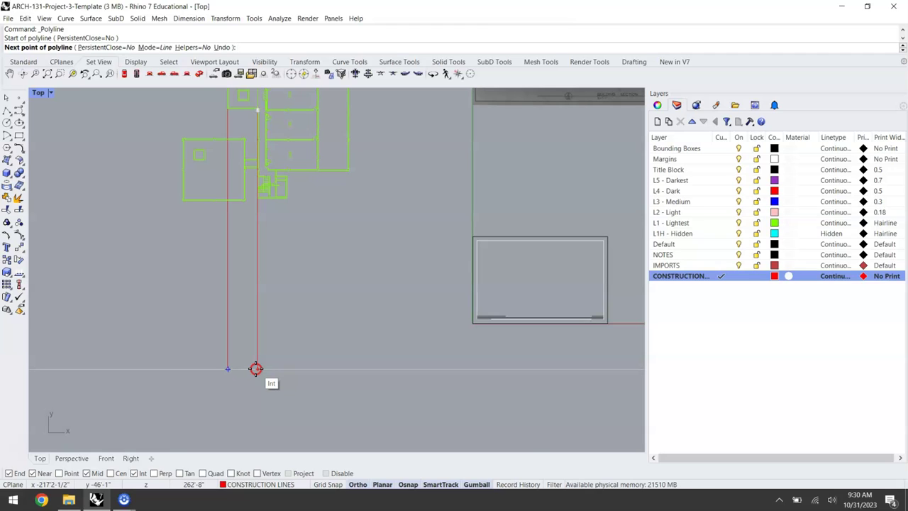
pyautogui.click(256, 368)
pyautogui.press('Return')
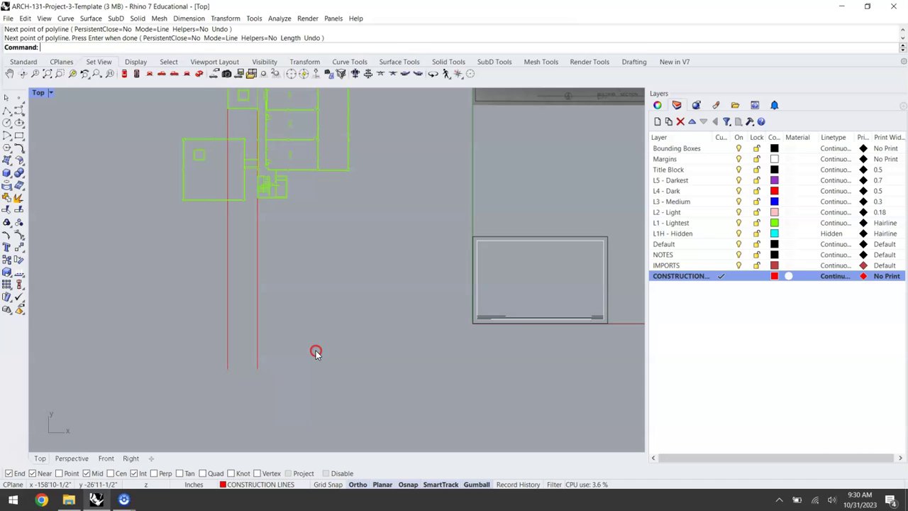
# Step: Sketch a trial polyline outline, then delete it
pyautogui.press('Return')
pyautogui.click(293, 240)
pyautogui.click(335, 240)
pyautogui.click(336, 303)
pyautogui.click(289, 302)
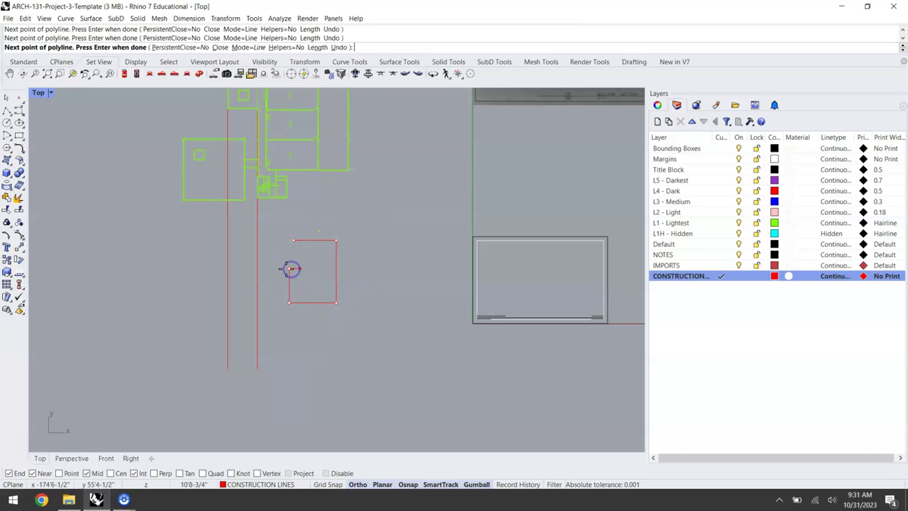
pyautogui.click(288, 268)
pyautogui.click(290, 204)
pyautogui.click(356, 203)
pyautogui.click(451, 203)
pyautogui.click(451, 323)
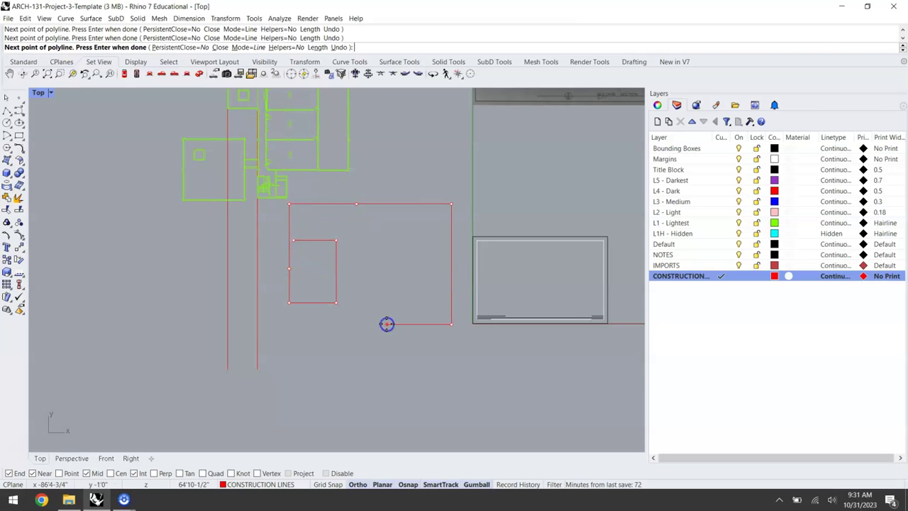
pyautogui.press('Return')
pyautogui.moveTo(405, 265); pyautogui.dragTo(331, 244)
pyautogui.press('Delete')
# Step: Draw a vertical polyline from the wall corner near room 400 down, level with the other two
pyautogui.scroll(-3, 314, 217)
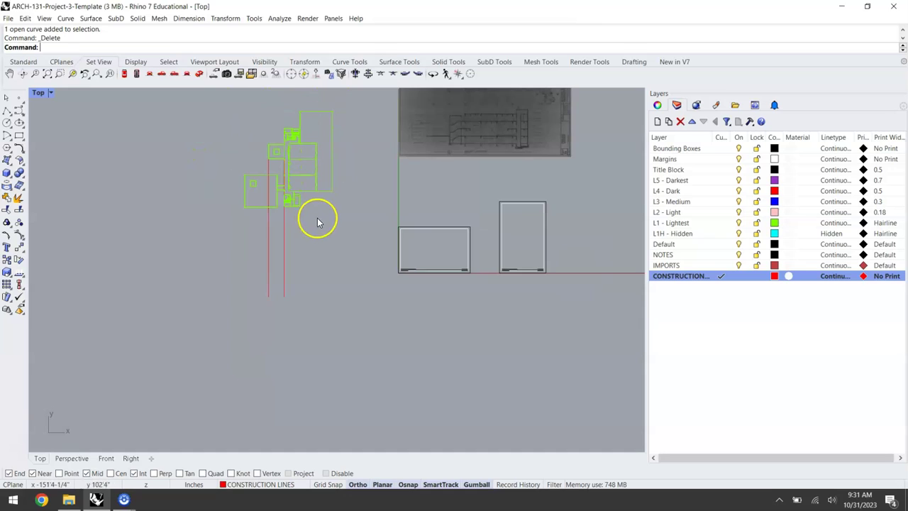
pyautogui.rightClick(319, 224)
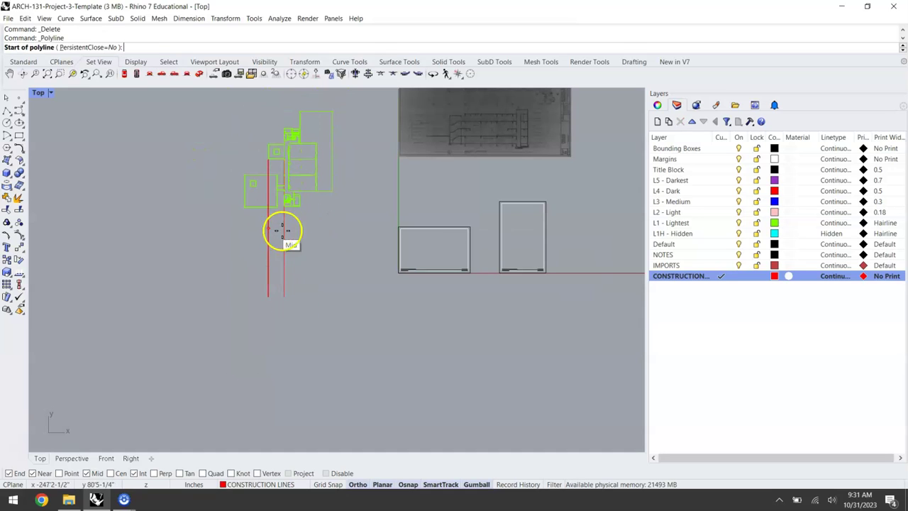
pyautogui.scroll(3, 273, 158)
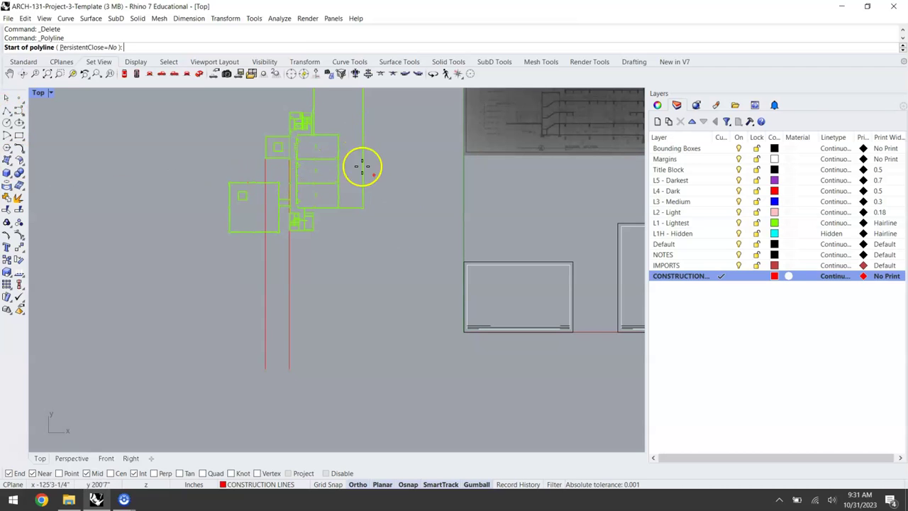
pyautogui.scroll(2, 333, 138)
pyautogui.scroll(4, 337, 135)
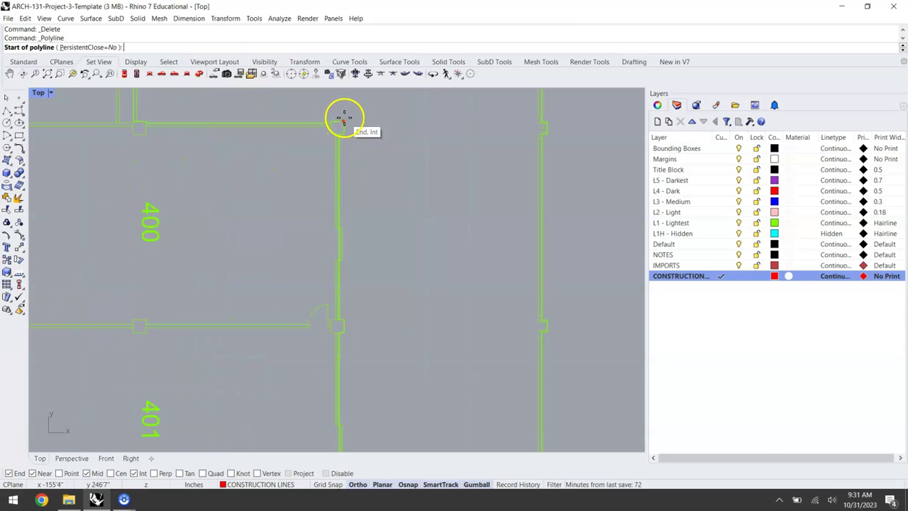
pyautogui.click(345, 116)
pyautogui.scroll(-3, 341, 234)
pyautogui.scroll(-3, 338, 298)
pyautogui.scroll(2, 348, 358)
pyautogui.moveTo(324, 310); pyautogui.dragTo(319, 203, button='right')
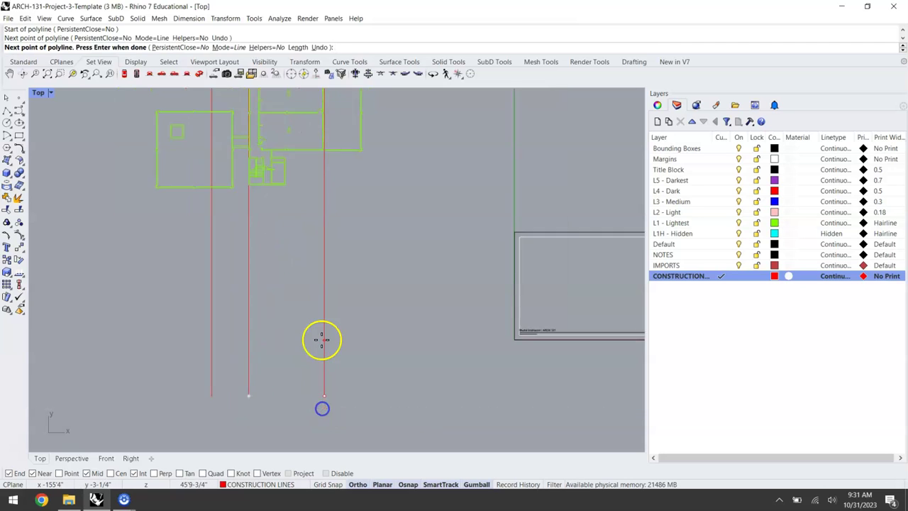
pyautogui.click(322, 408)
pyautogui.scroll(-5, 320, 338)
pyautogui.rightClick(338, 331)
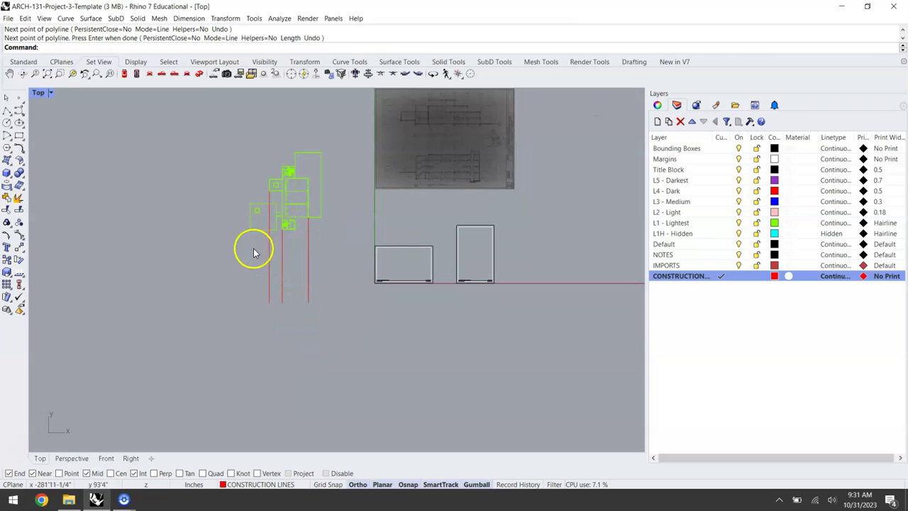
pyautogui.scroll(-2, 332, 241)
# Step: Move the scan from its wall-corner base point onto the red construction line
pyautogui.click(392, 150)
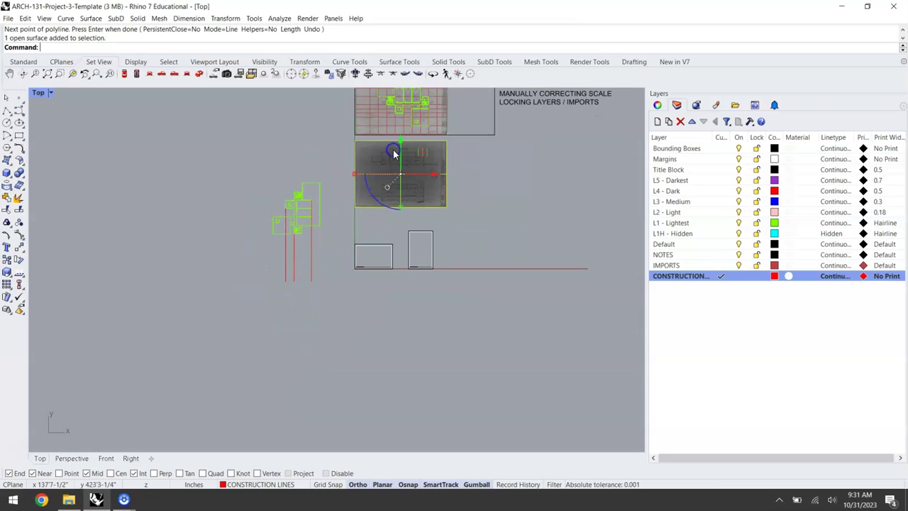
pyautogui.scroll(3, 388, 159)
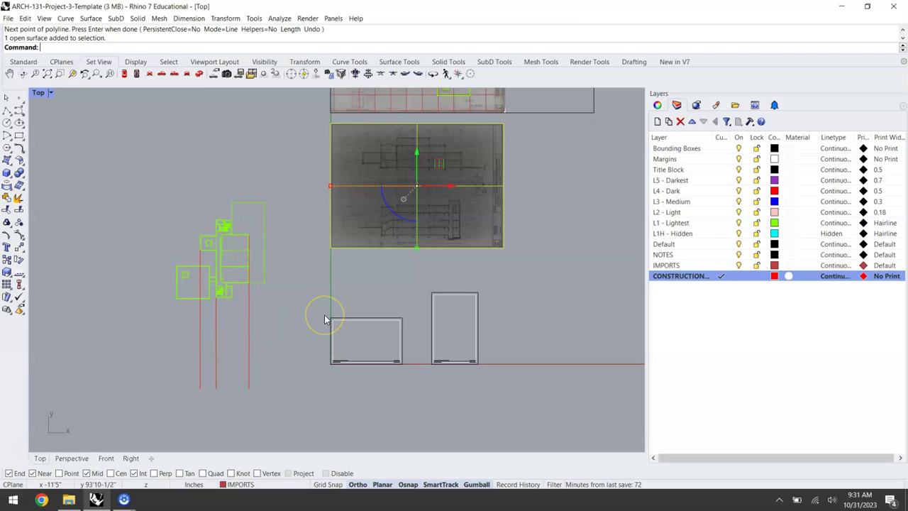
pyautogui.press('Return')
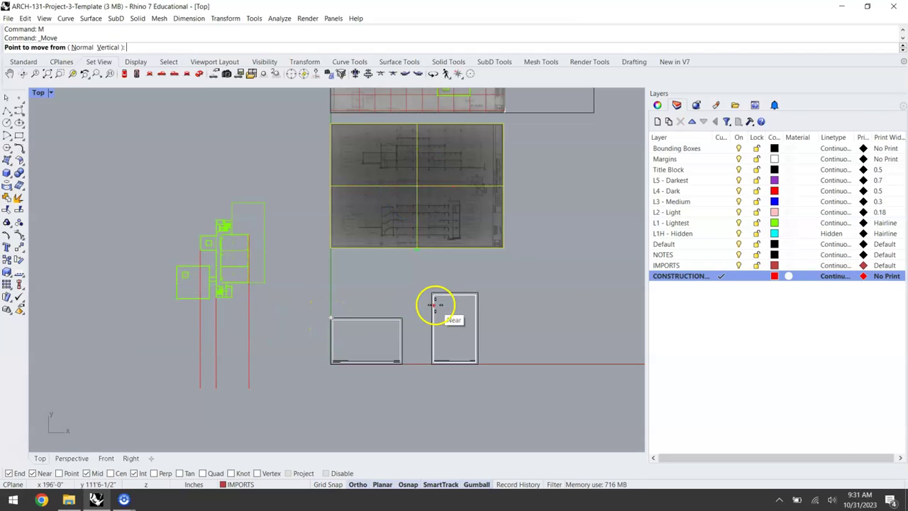
pyautogui.scroll(1, 401, 138)
pyautogui.scroll(5, 401, 138)
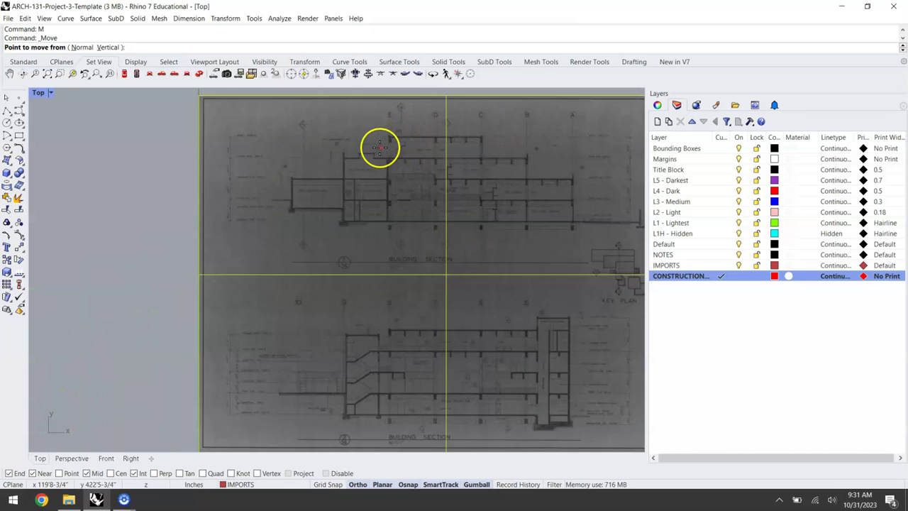
pyautogui.scroll(6, 344, 154)
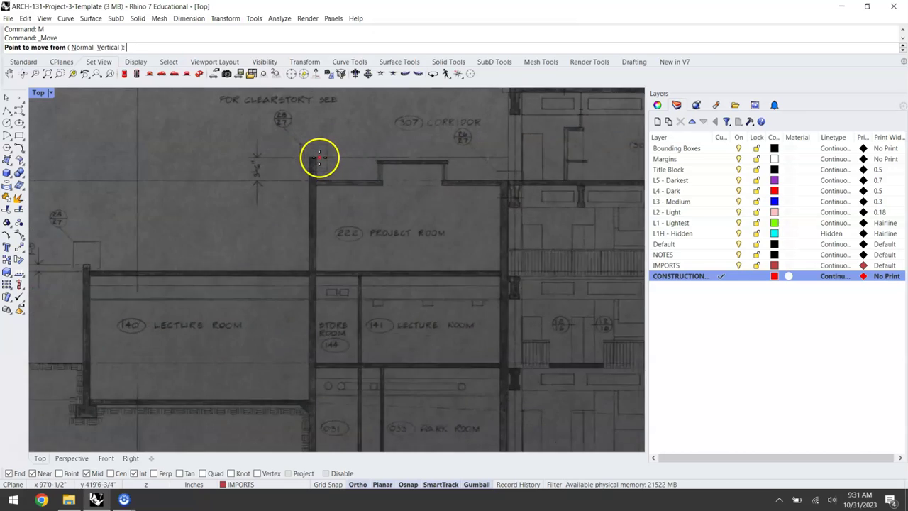
pyautogui.click(304, 156)
pyautogui.scroll(-10, 303, 156)
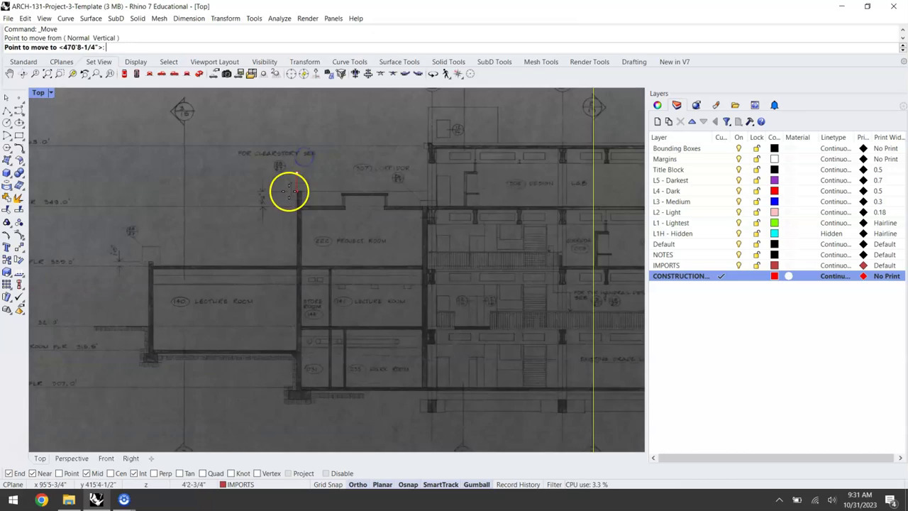
pyautogui.scroll(6, 265, 290)
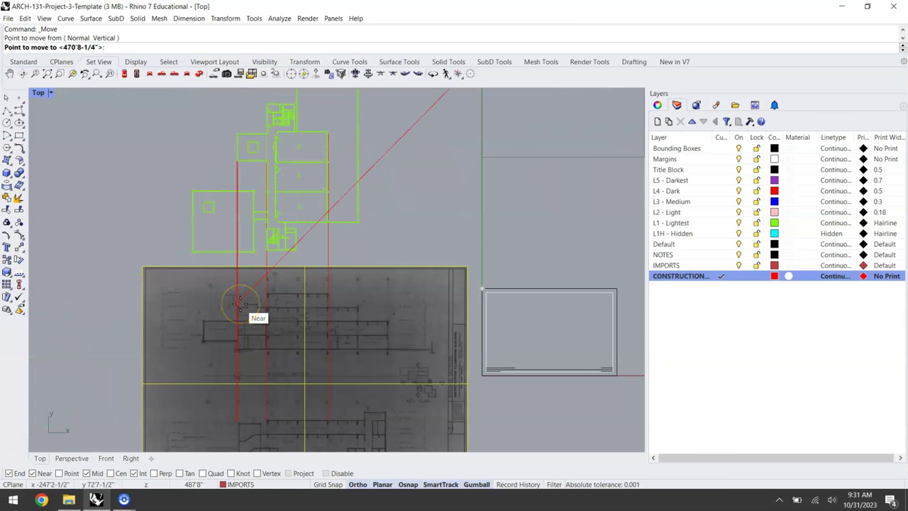
pyautogui.click(240, 303)
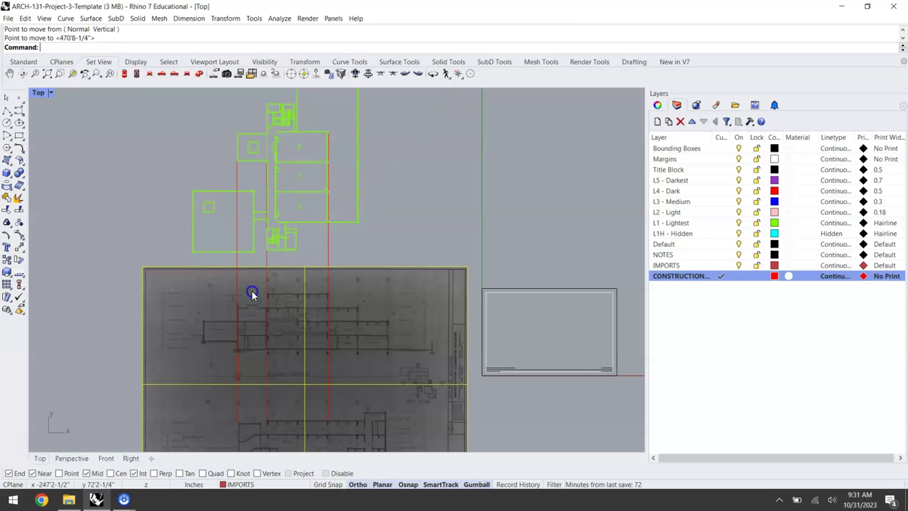
# Step: Inspect the wall beside Project Room against the red line, then select the scanned image
pyautogui.click(366, 217)
pyautogui.moveTo(367, 217); pyautogui.dragTo(392, 142, button='right')
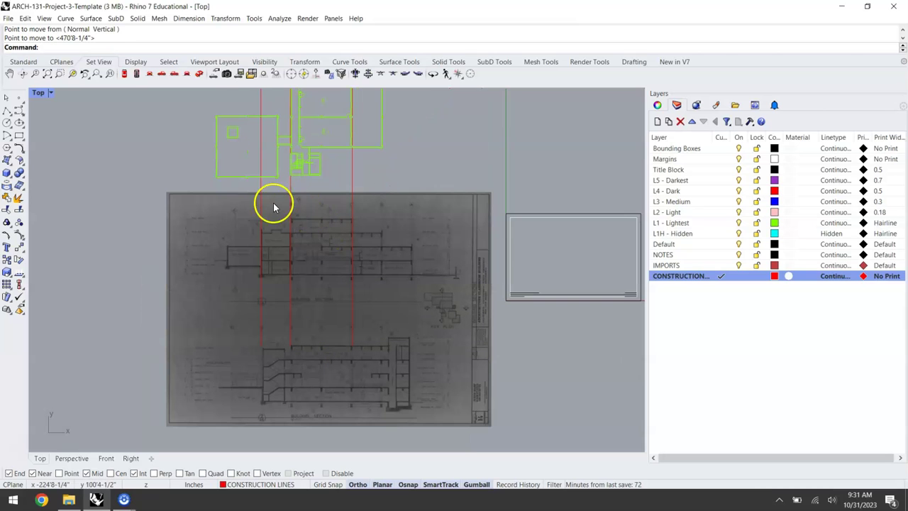
pyautogui.scroll(5, 294, 215)
pyautogui.scroll(5, 231, 242)
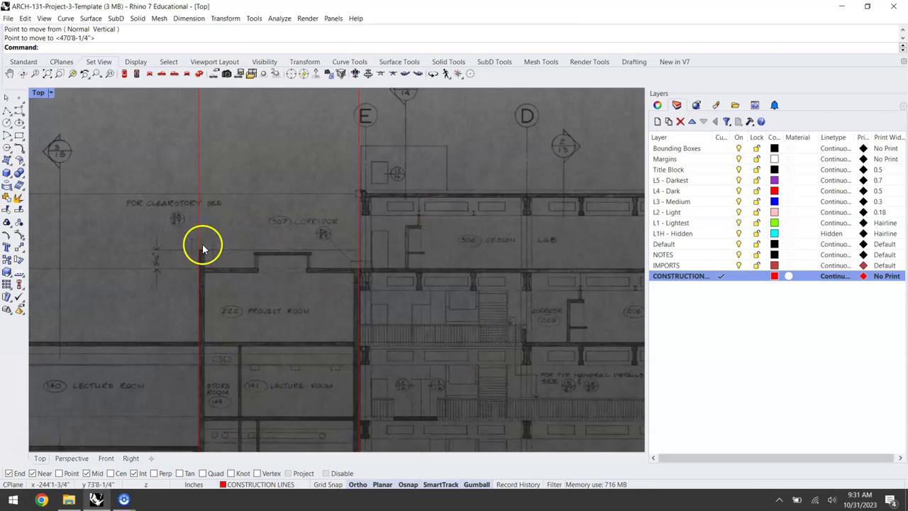
pyautogui.moveTo(211, 251); pyautogui.dragTo(295, 193, button='right')
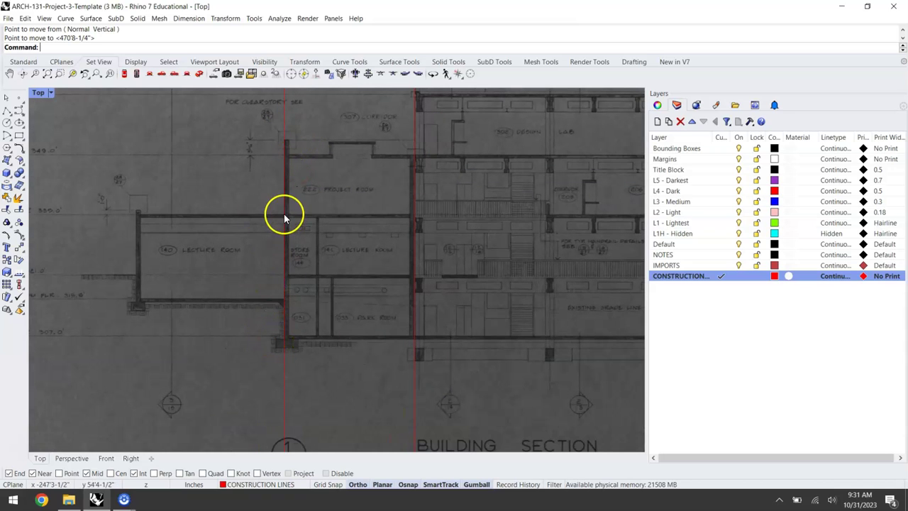
pyautogui.scroll(-1, 286, 207)
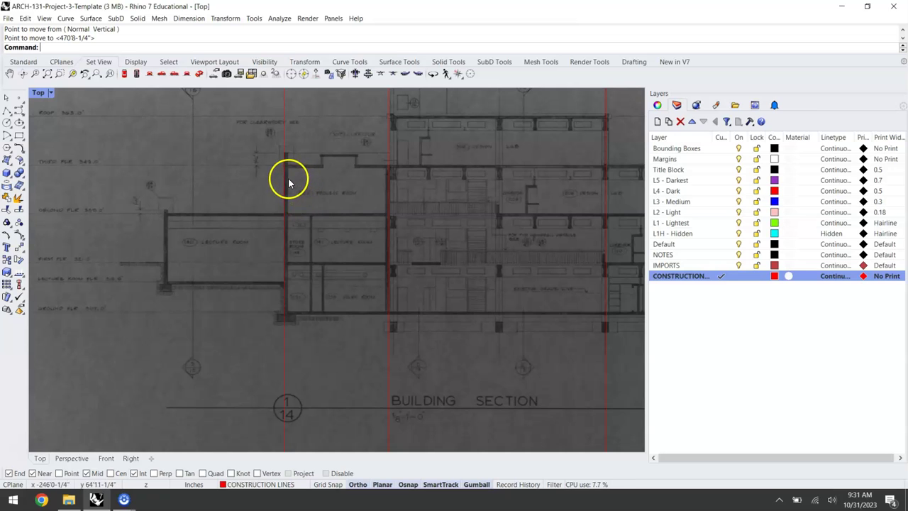
pyautogui.scroll(1, 288, 177)
pyautogui.scroll(3, 289, 172)
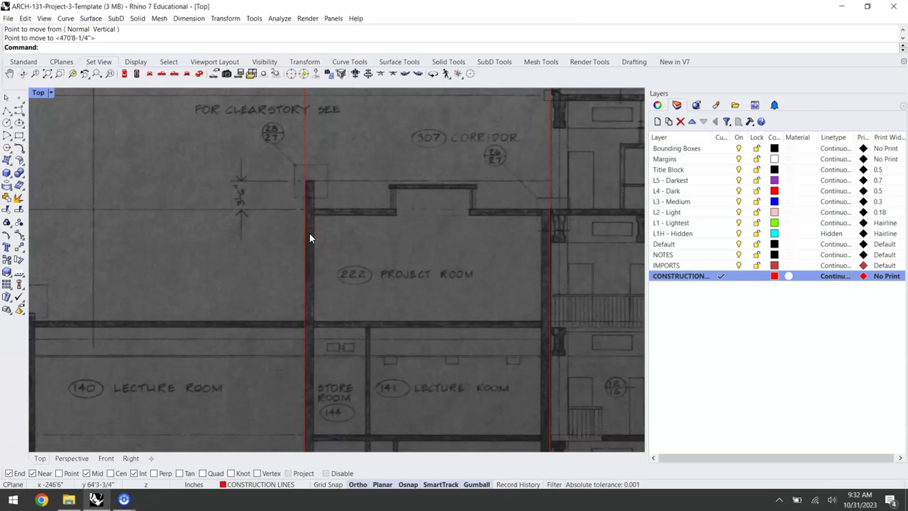
pyautogui.scroll(-1, 308, 324)
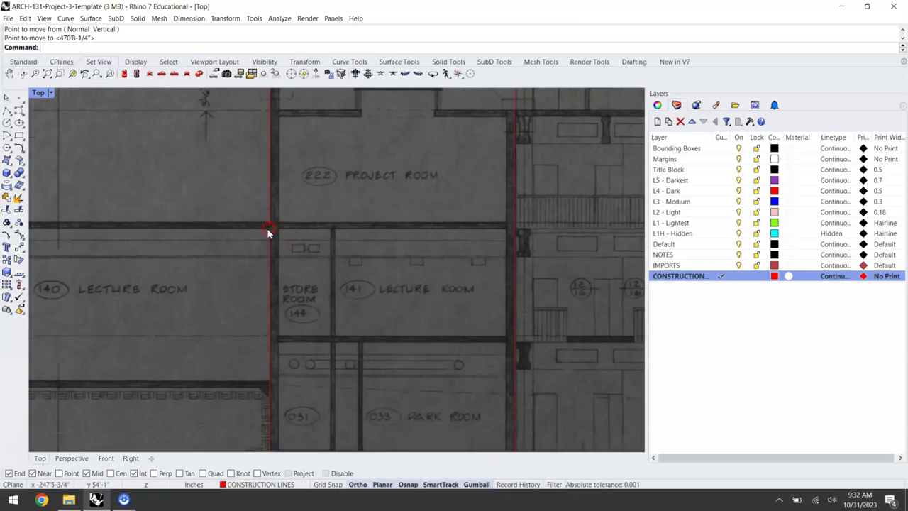
pyautogui.scroll(-1, 274, 212)
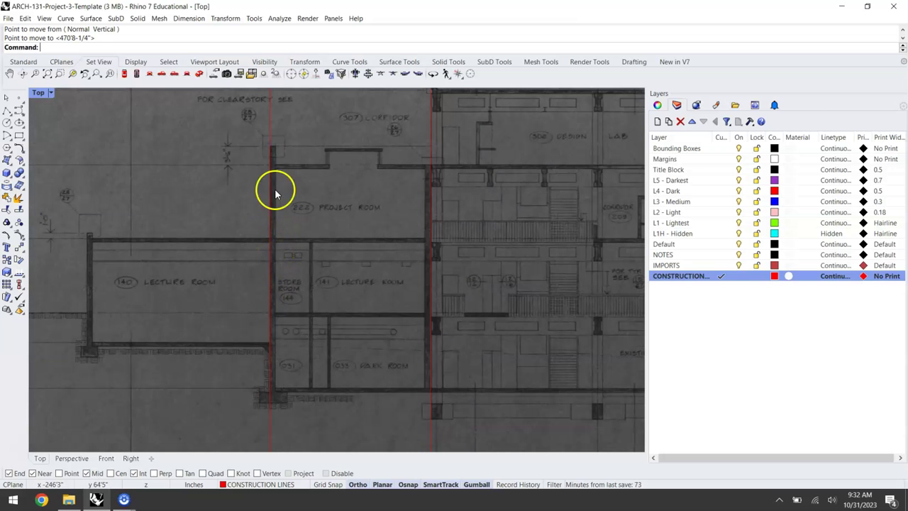
pyautogui.click(276, 168)
pyautogui.scroll(-3, 420, 271)
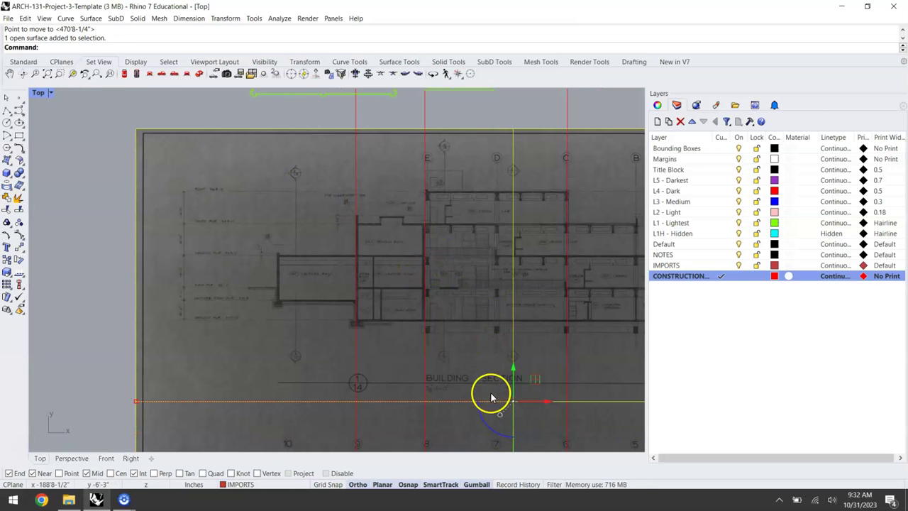
pyautogui.moveTo(482, 403); pyautogui.dragTo(486, 421)
pyautogui.click(486, 429)
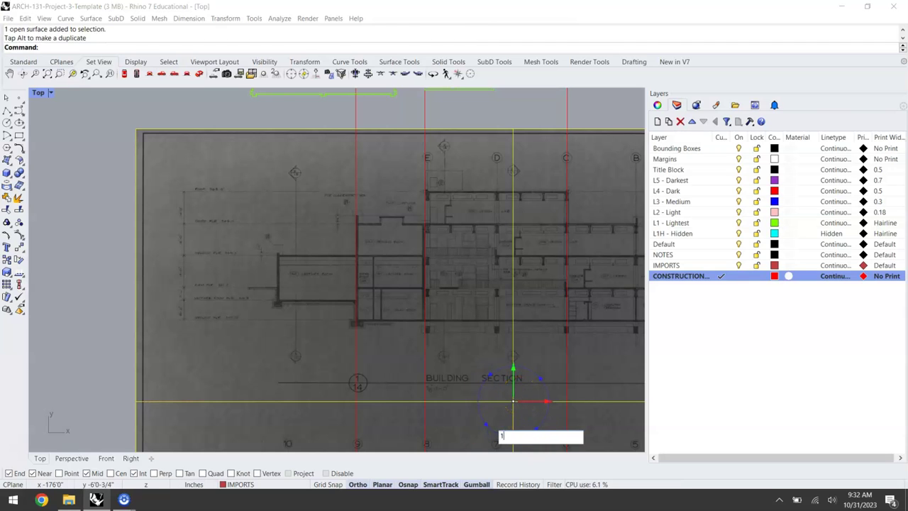
pyautogui.write('1')
pyautogui.press('Return')
pyautogui.scroll(10, 398, 233)
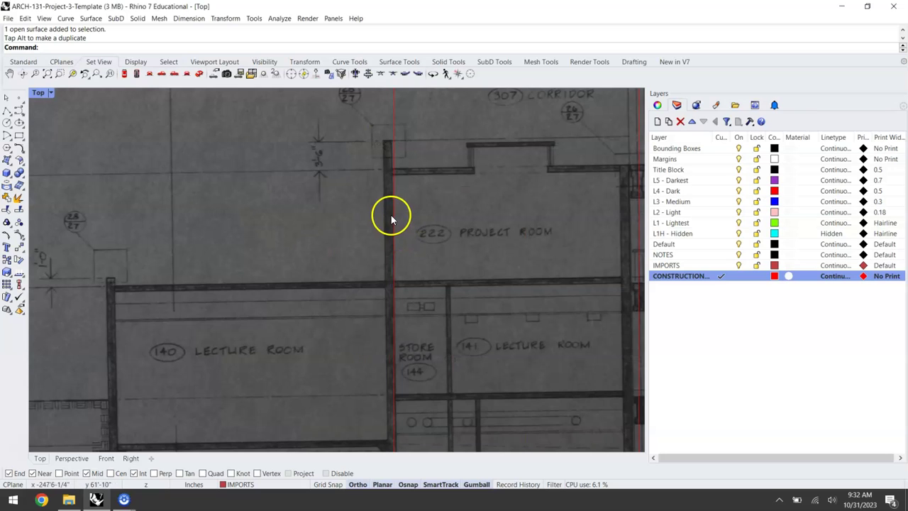
pyautogui.moveTo(391, 215)
pyautogui.mouseDown(button='right')
pyautogui.moveTo(371, 215)
pyautogui.moveTo(344, 195)
pyautogui.mouseUp(button='right')
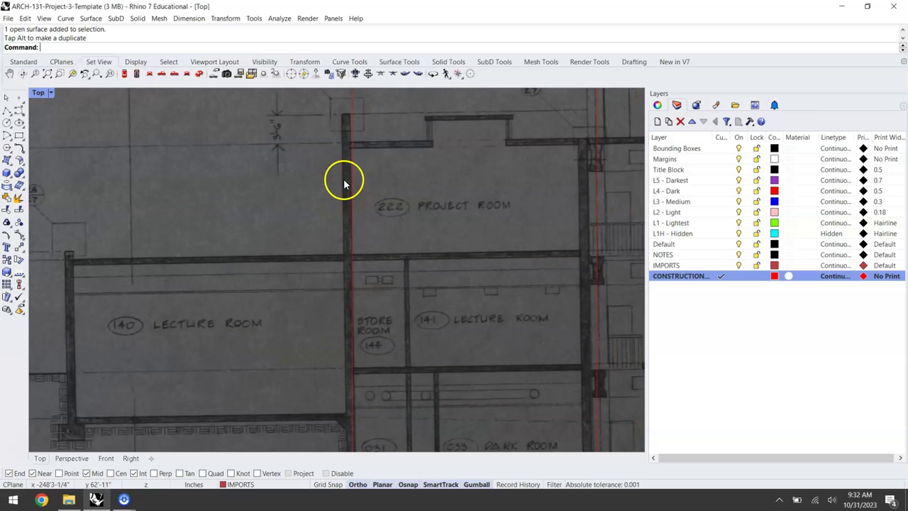
pyautogui.scroll(-2, 345, 170)
pyautogui.click(365, 137)
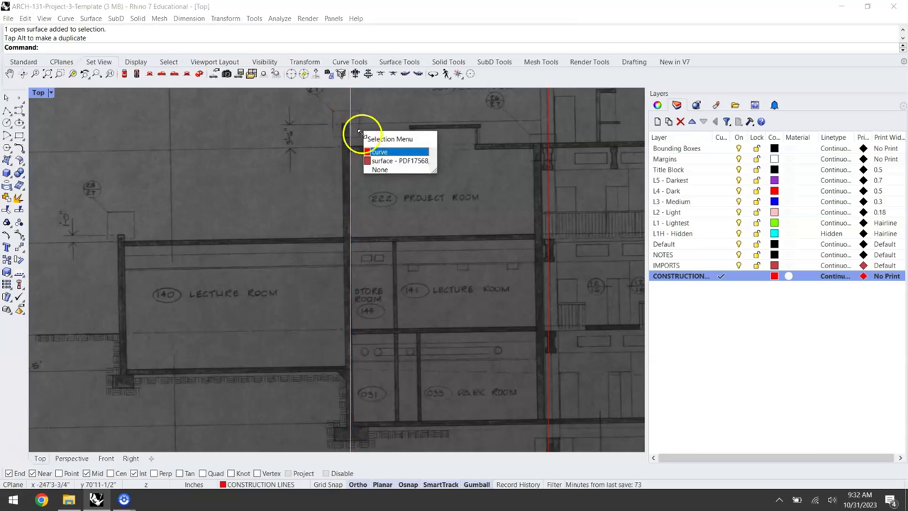
pyautogui.click(376, 152)
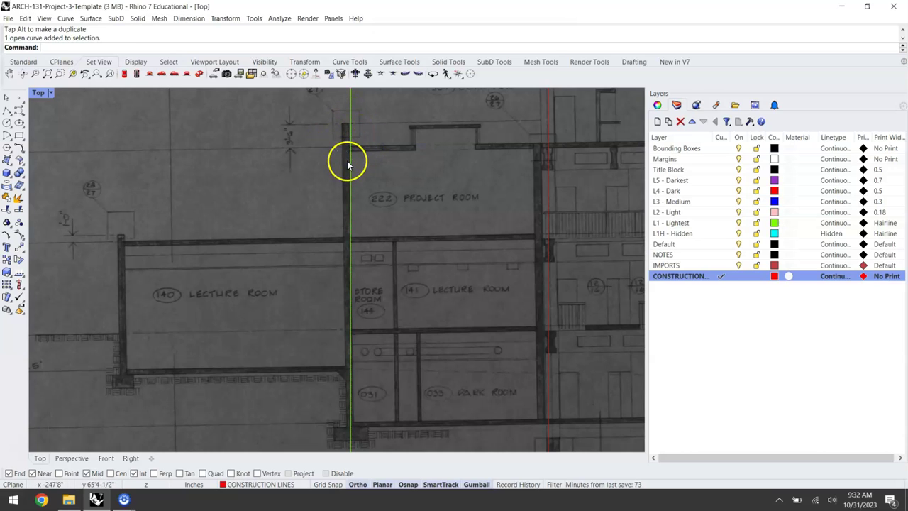
pyautogui.click(339, 146)
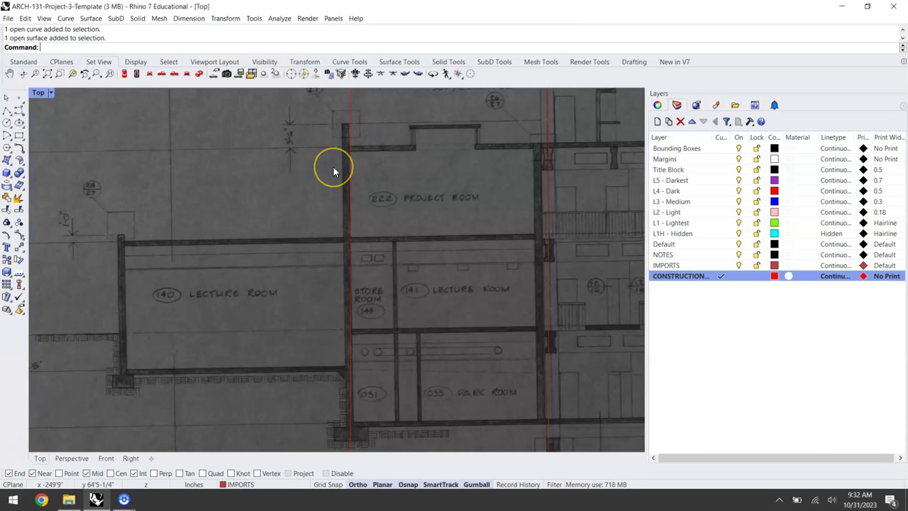
pyautogui.hotkey('ctrl', 'z')
pyautogui.scroll(-3, 367, 232)
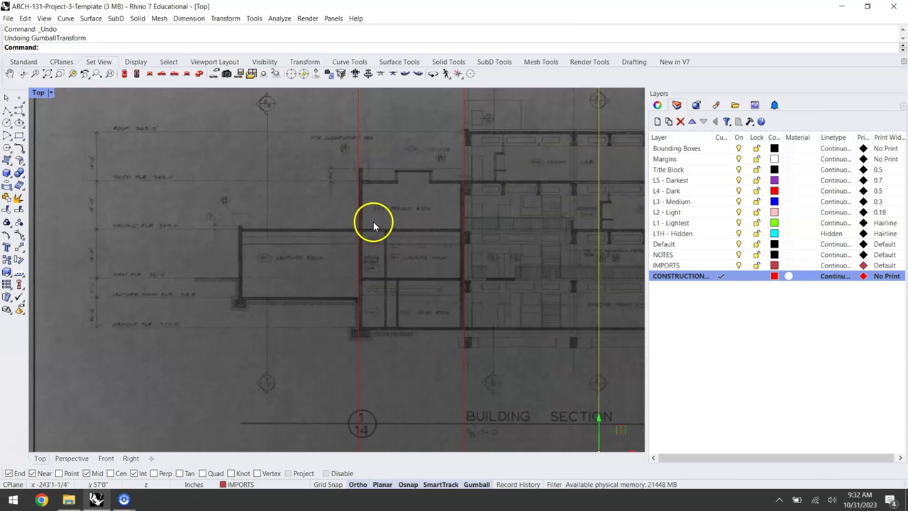
pyautogui.moveTo(376, 225); pyautogui.dragTo(337, 213, button='right')
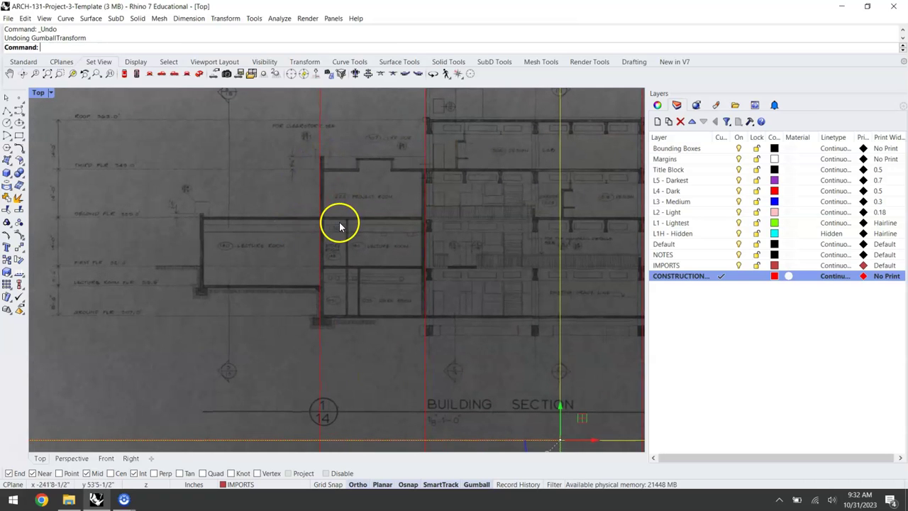
pyautogui.moveTo(369, 217); pyautogui.dragTo(289, 210, button='right')
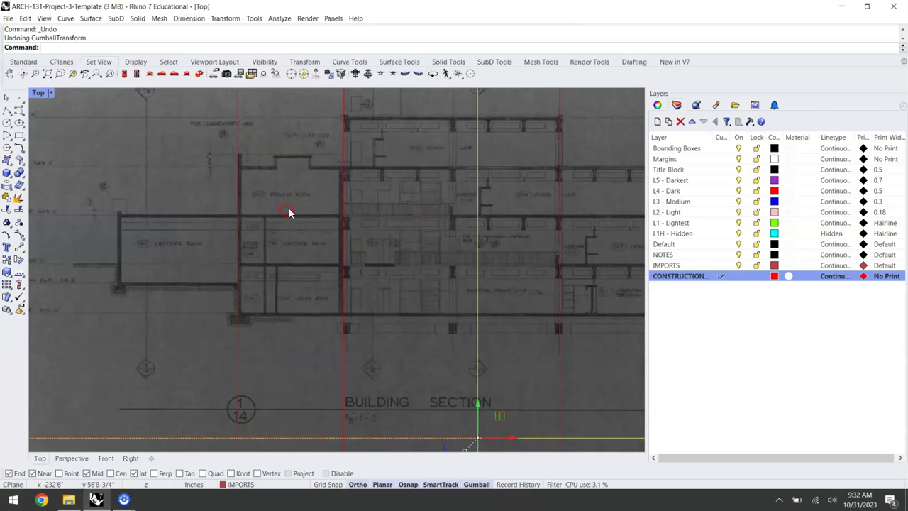
pyautogui.scroll(-2, 336, 210)
pyautogui.moveTo(415, 203); pyautogui.dragTo(362, 186, button='right')
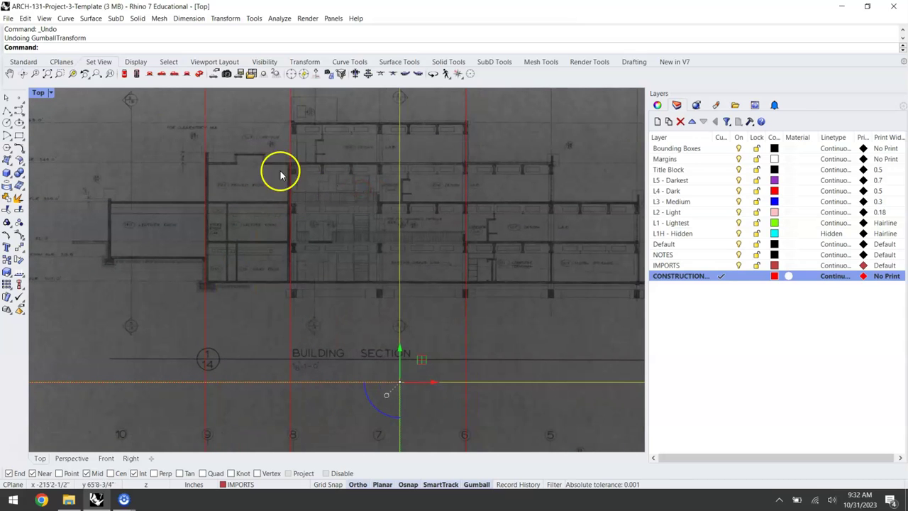
pyautogui.click(7, 100)
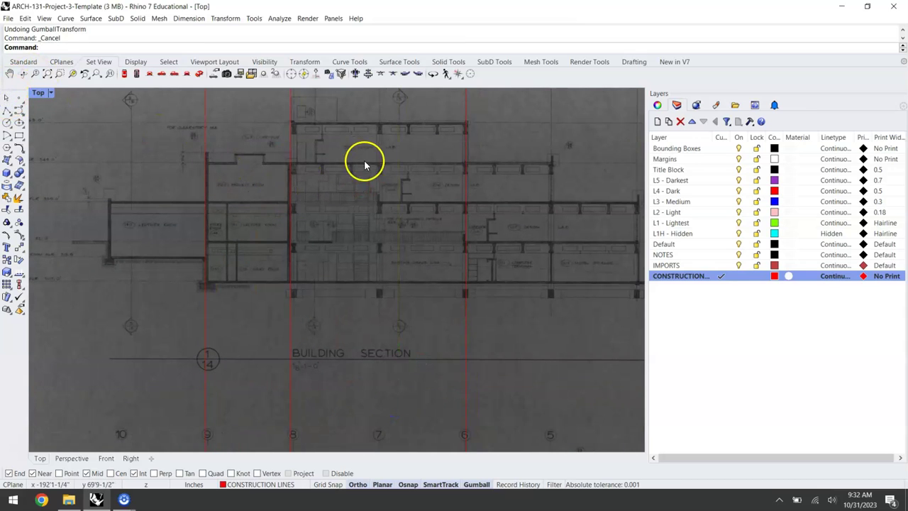
pyautogui.moveTo(382, 166); pyautogui.dragTo(387, 170, button='right')
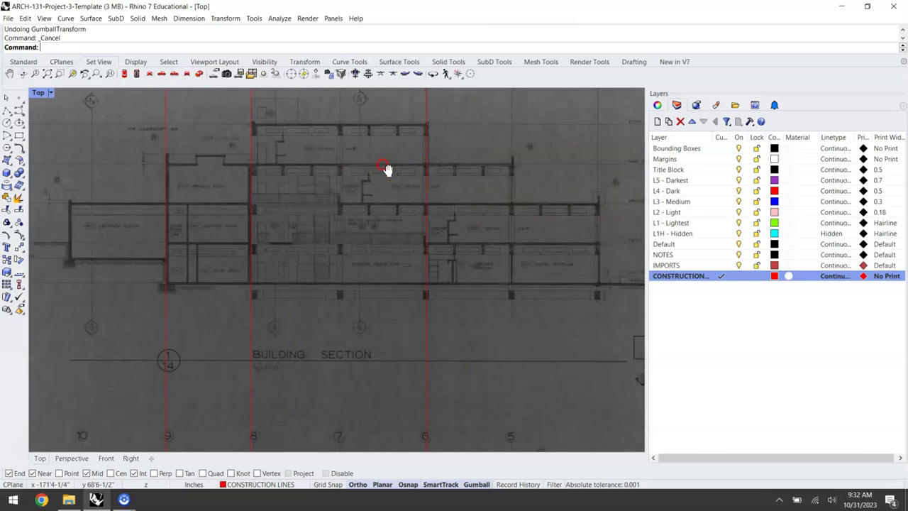
pyautogui.click(253, 139)
pyautogui.click(298, 169)
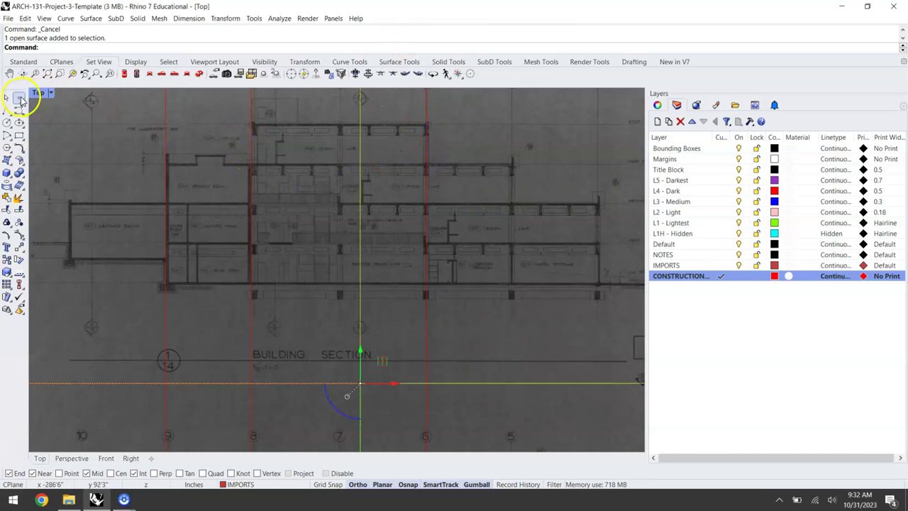
pyautogui.scroll(3, 206, 163)
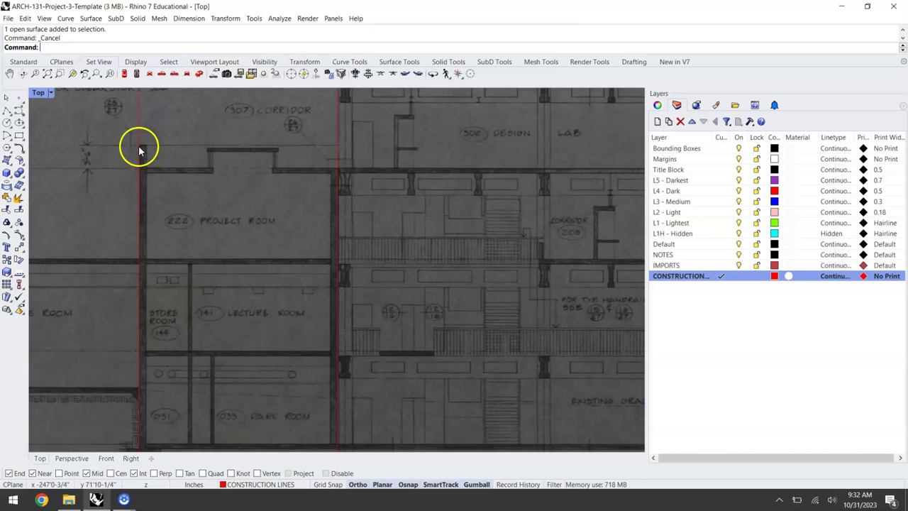
pyautogui.scroll(1, 326, 170)
pyautogui.scroll(2, 323, 163)
pyautogui.scroll(-2, 340, 178)
pyautogui.moveTo(429, 215); pyautogui.dragTo(303, 202, button='right')
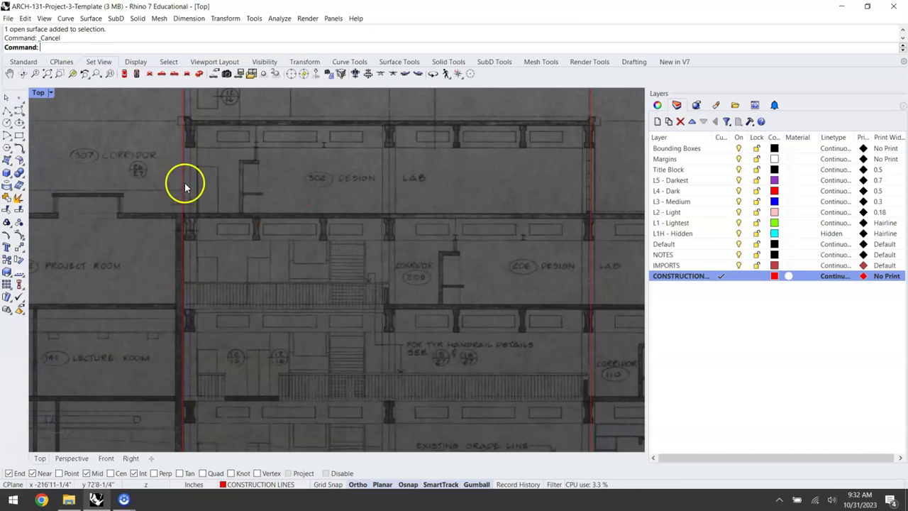
pyautogui.scroll(-1, 229, 213)
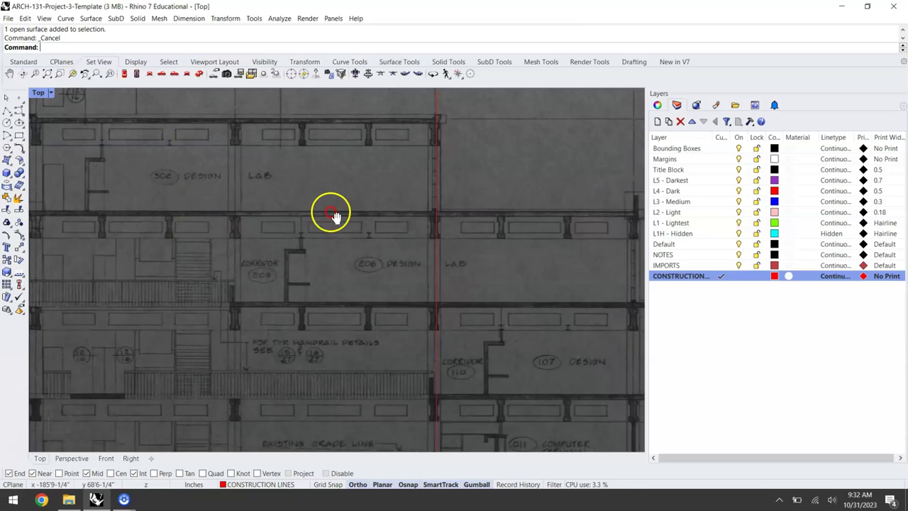
pyautogui.scroll(5, 361, 177)
pyautogui.scroll(-2, 388, 163)
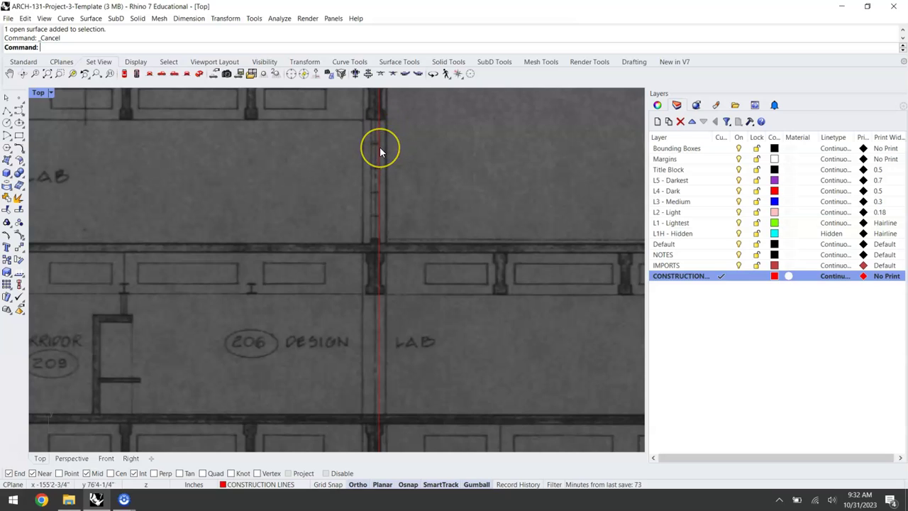
pyautogui.click(392, 150)
pyautogui.scroll(-4, 394, 150)
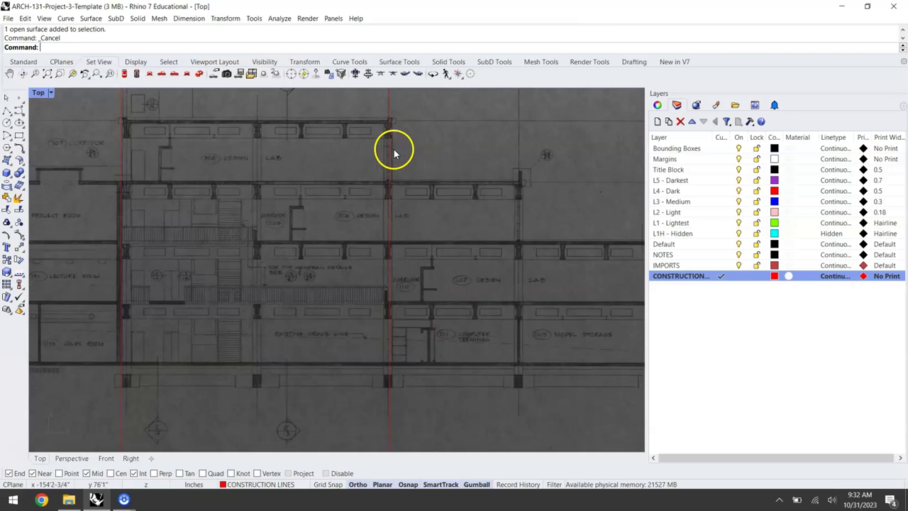
pyautogui.moveTo(344, 148); pyautogui.dragTo(365, 197, button='right')
pyautogui.scroll(-3, 314, 188)
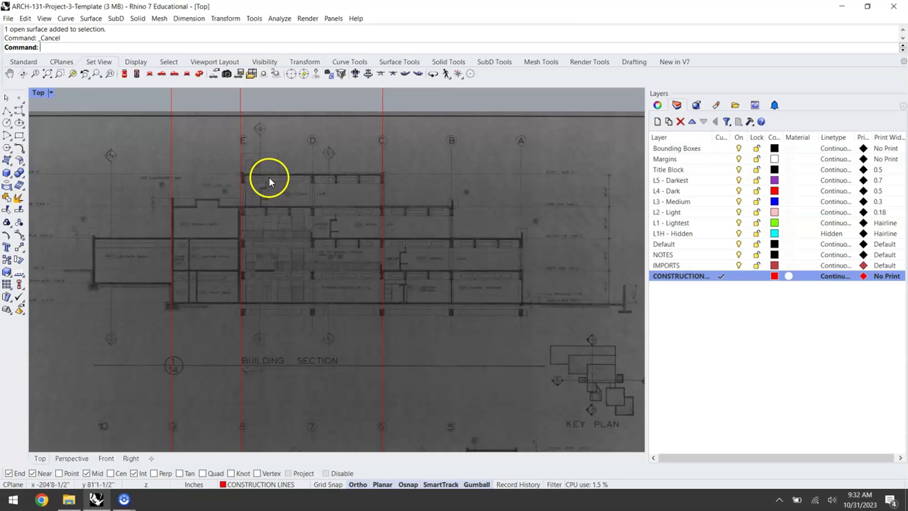
pyautogui.moveTo(269, 179); pyautogui.dragTo(310, 187, button='right')
pyautogui.scroll(-3, 272, 186)
pyautogui.scroll(3, 280, 183)
pyautogui.click(304, 264)
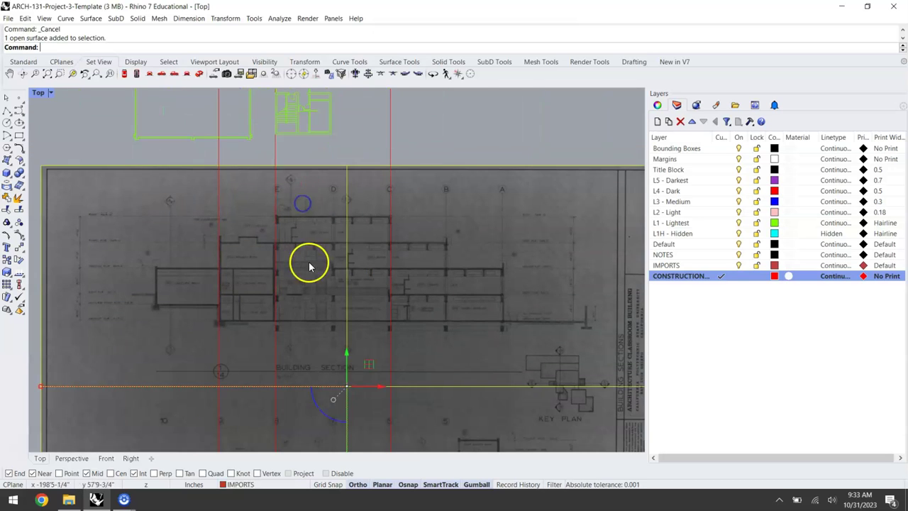
pyautogui.scroll(1, 309, 273)
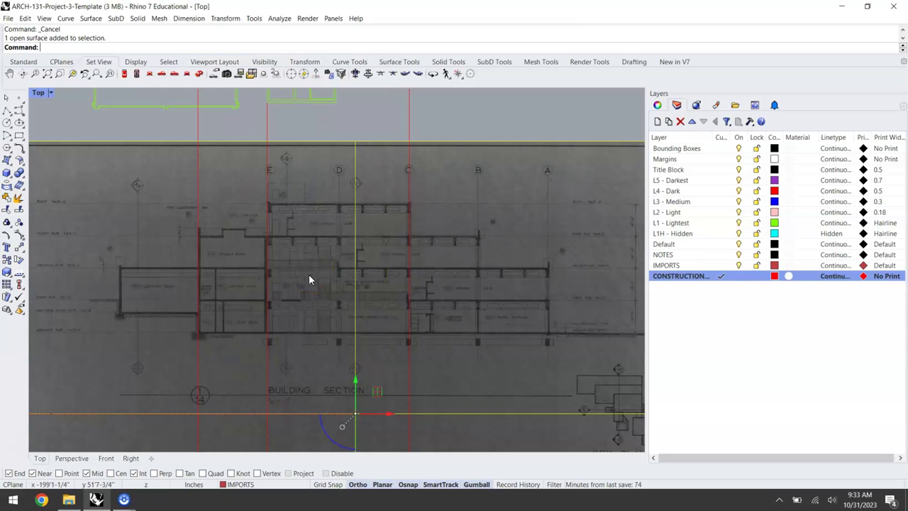
# Step: Start scaling the selected scan with its base point on the left red line
pyautogui.click(294, 280)
pyautogui.moveTo(297, 282); pyautogui.dragTo(292, 239, button='right')
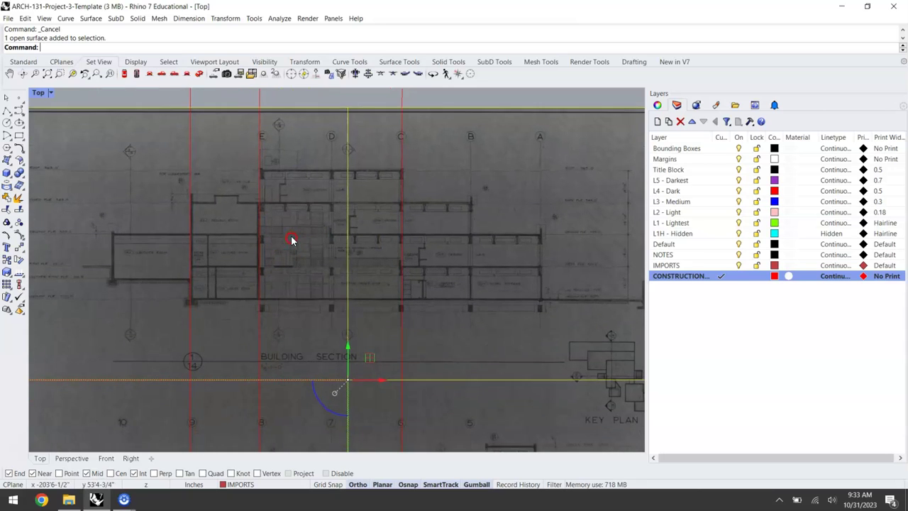
pyautogui.scroll(1, 293, 231)
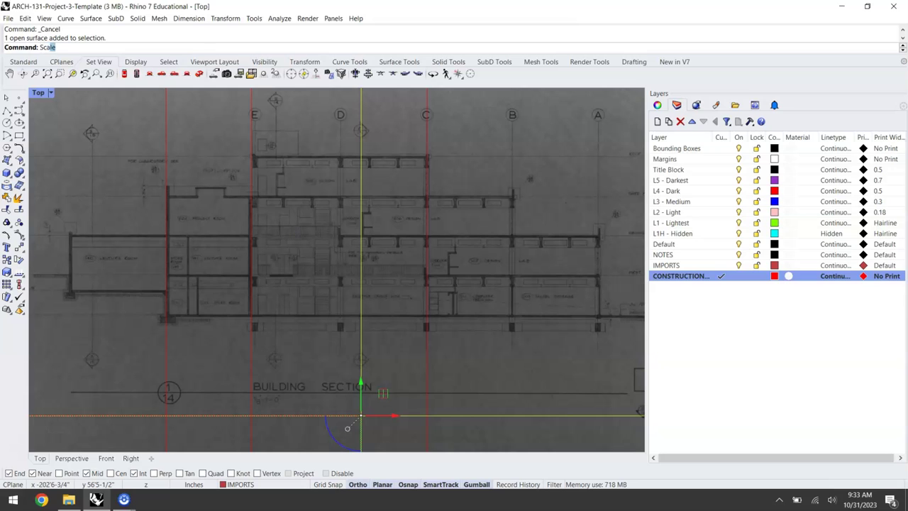
pyautogui.press('Return')
pyautogui.moveTo(304, 240)
pyautogui.mouseDown()
pyautogui.moveTo(300, 229)
pyautogui.moveTo(191, 200)
pyautogui.mouseUp()
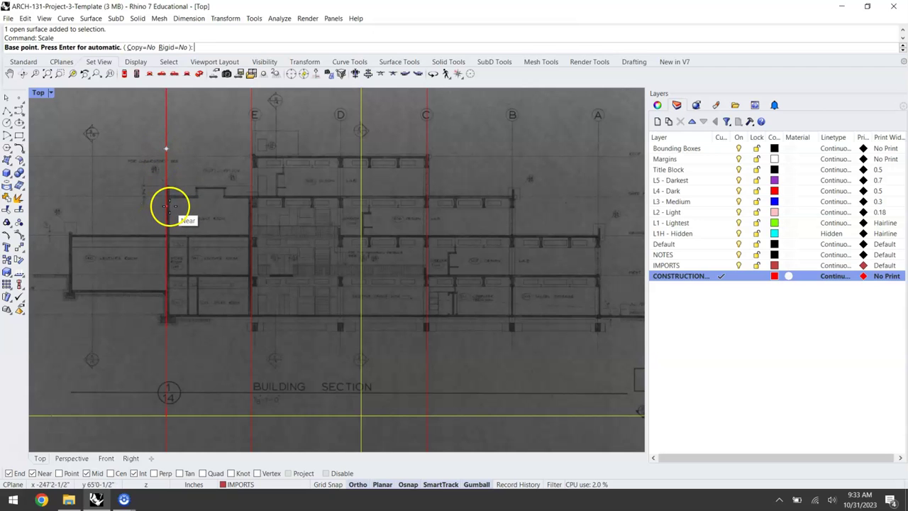
pyautogui.scroll(4, 179, 196)
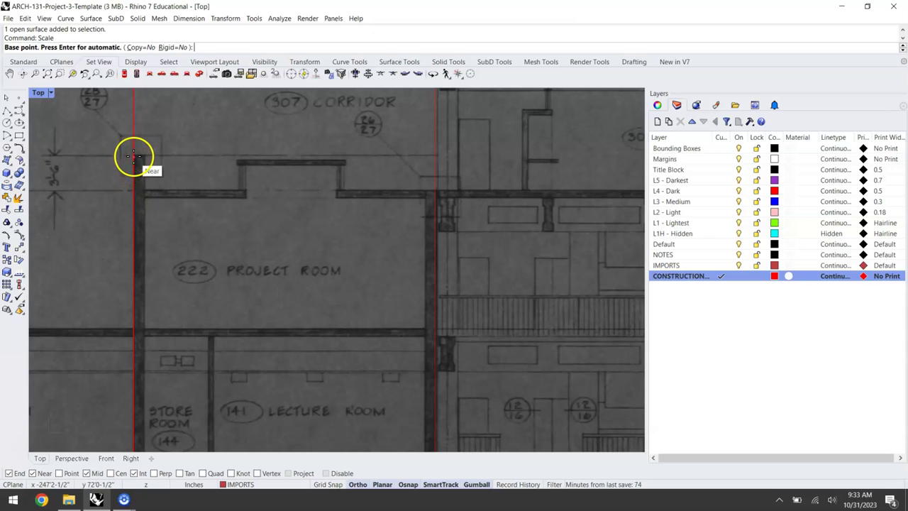
pyautogui.click(132, 154)
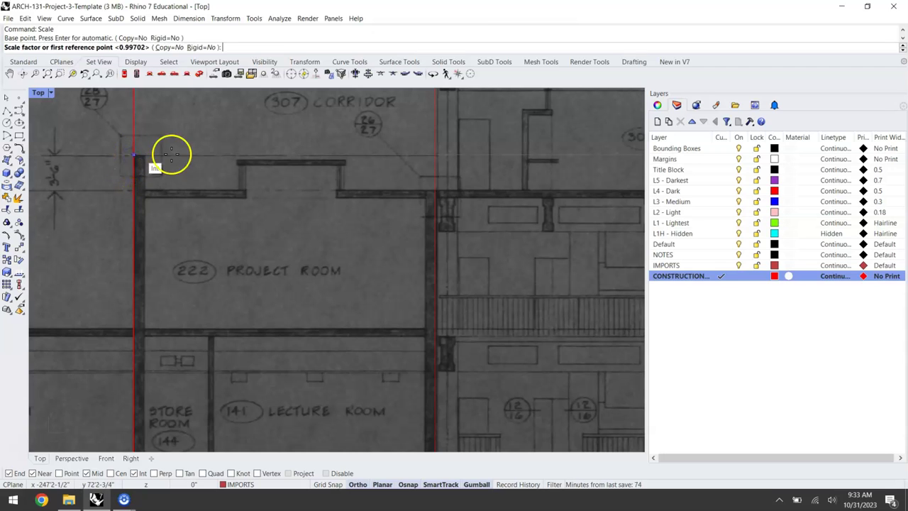
pyautogui.scroll(-3, 171, 153)
# Step: Scale by reference, matching the scan's grid column line to the construction-line intersection
pyautogui.moveTo(360, 162); pyautogui.dragTo(185, 178, button='right')
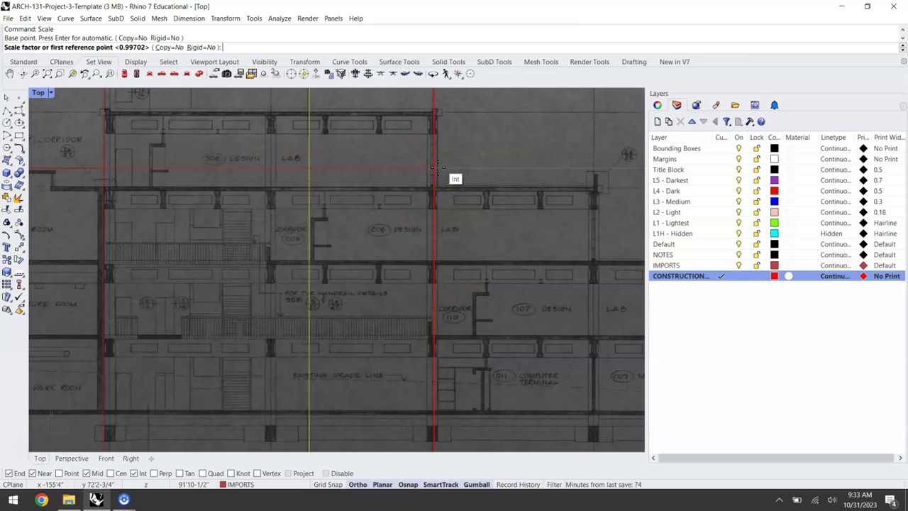
pyautogui.scroll(8, 437, 167)
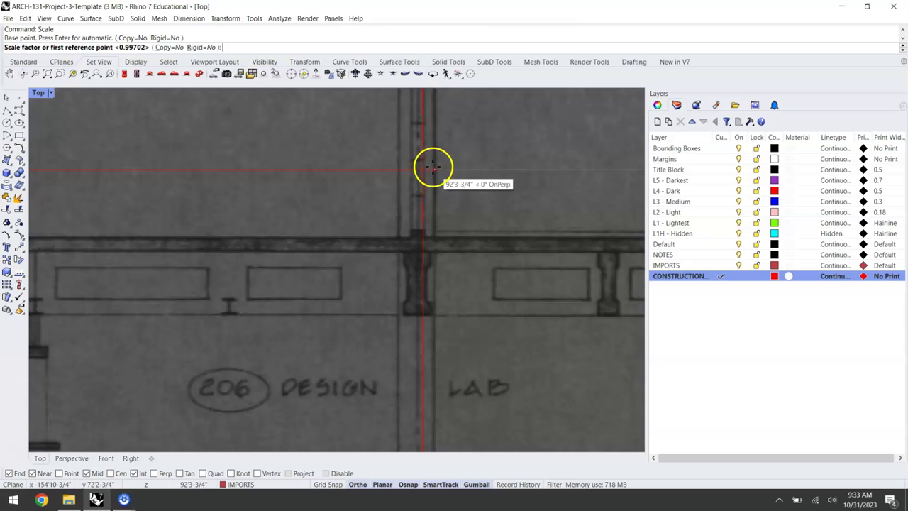
pyautogui.scroll(3, 432, 168)
pyautogui.scroll(2, 435, 168)
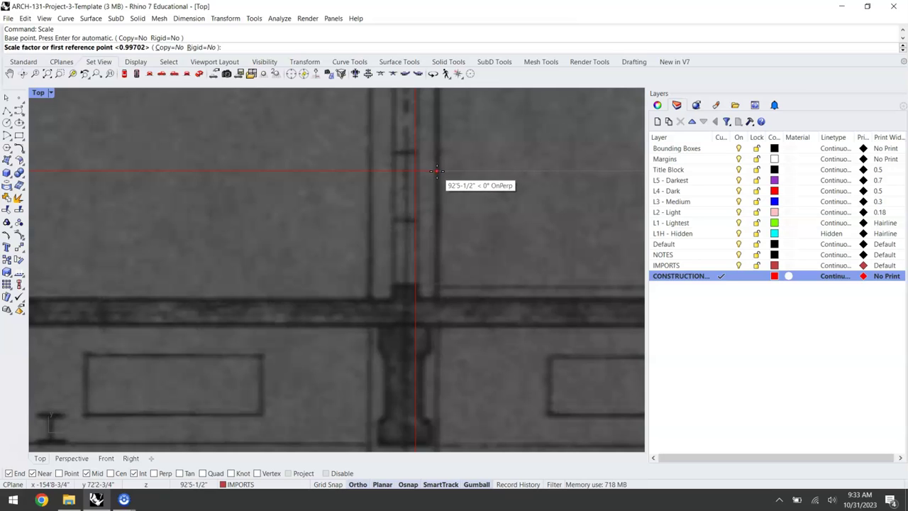
pyautogui.click(437, 170)
pyautogui.click(419, 170)
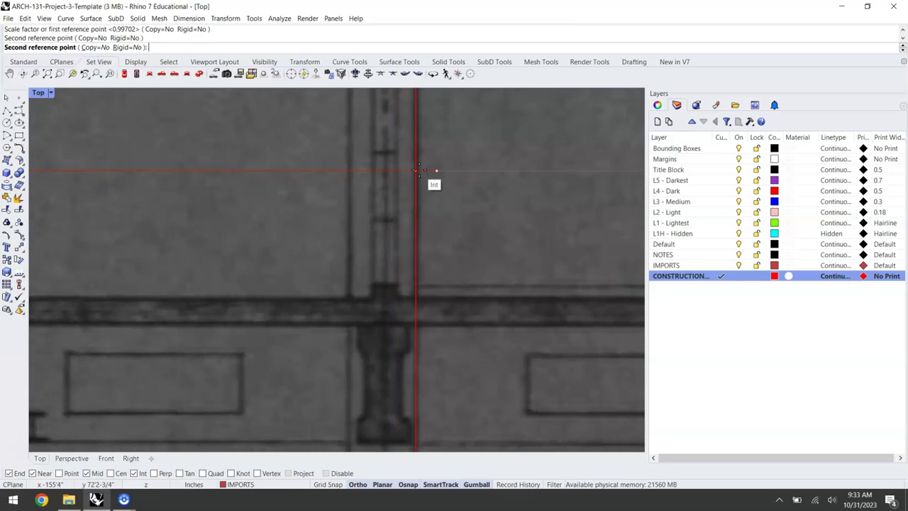
pyautogui.scroll(-5, 418, 169)
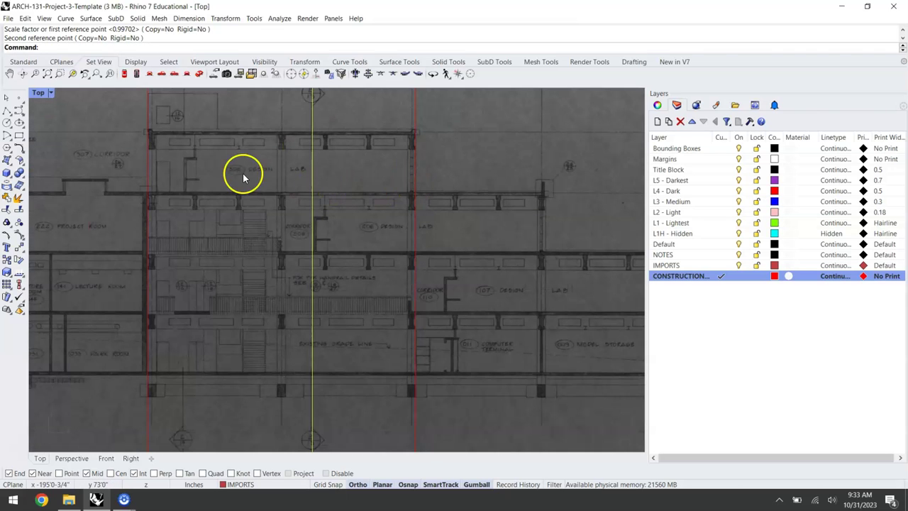
pyautogui.moveTo(169, 155); pyautogui.dragTo(211, 188, button='right')
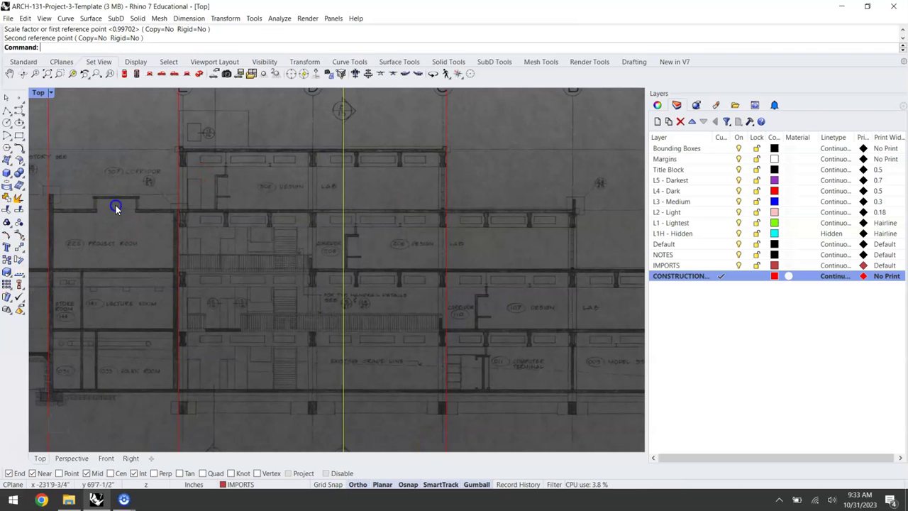
pyautogui.moveTo(116, 207); pyautogui.dragTo(224, 184, button='right')
pyautogui.scroll(3, 173, 192)
pyautogui.scroll(8, 205, 164)
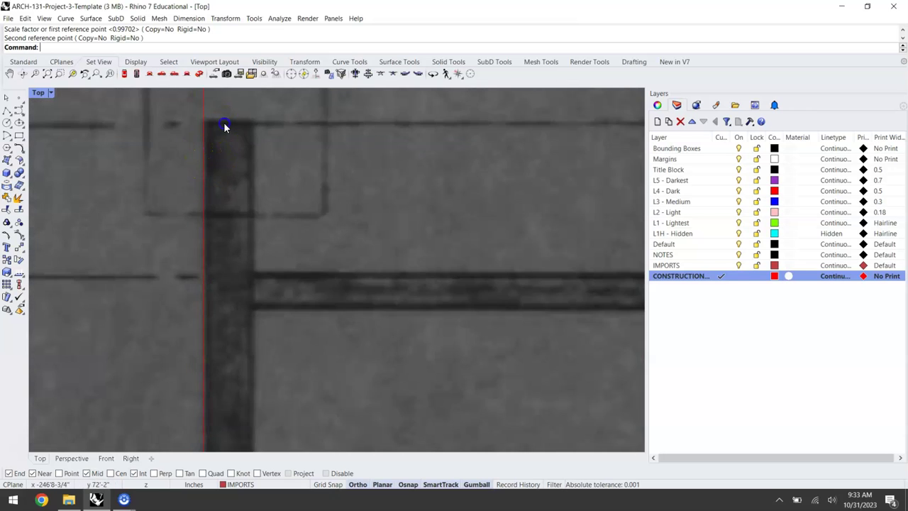
pyautogui.scroll(-6, 223, 126)
pyautogui.moveTo(229, 127); pyautogui.dragTo(257, 164, button='right')
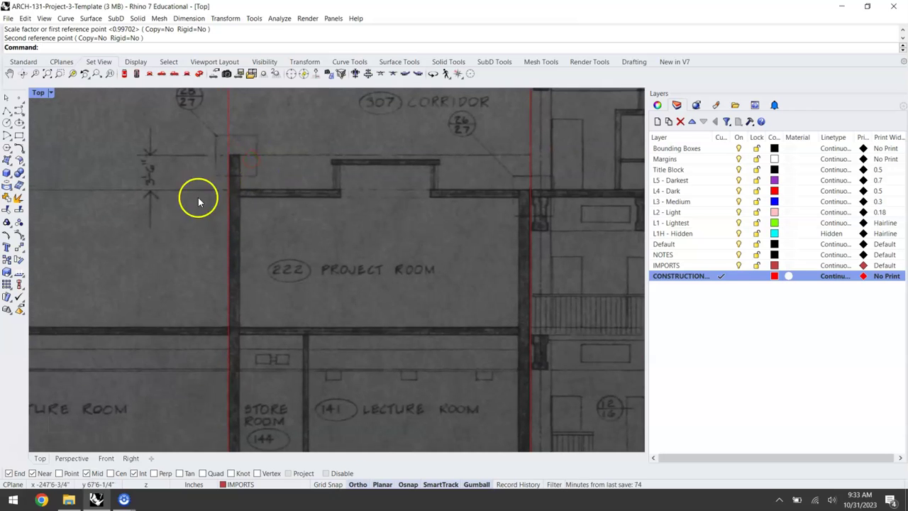
pyautogui.scroll(-3, 225, 206)
pyautogui.write('m')
pyautogui.press('Return')
pyautogui.click(281, 186)
pyautogui.scroll(10, 206, 223)
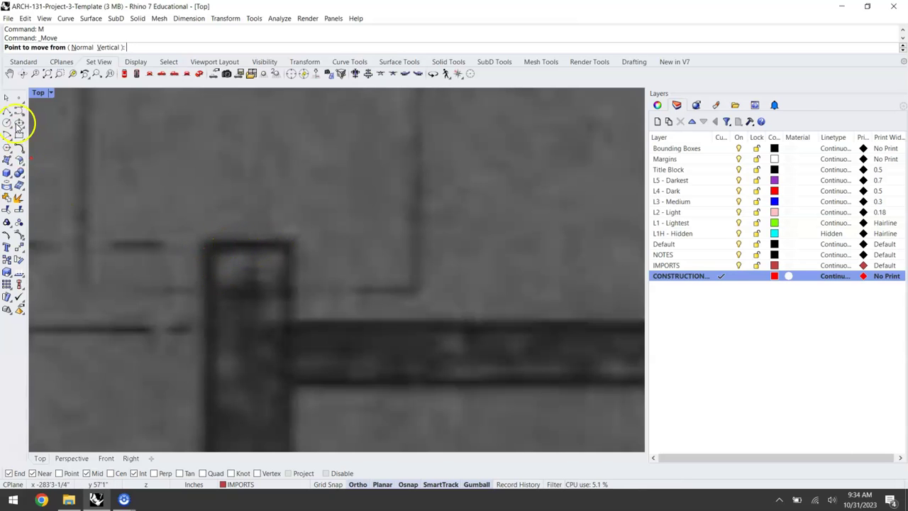
pyautogui.click(7, 99)
pyautogui.scroll(-10, 303, 213)
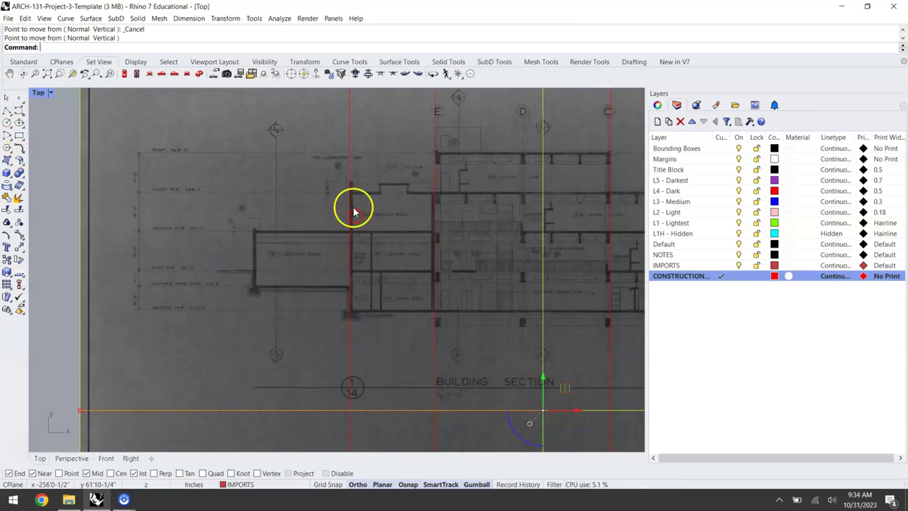
pyautogui.moveTo(387, 209); pyautogui.dragTo(280, 231, button='right')
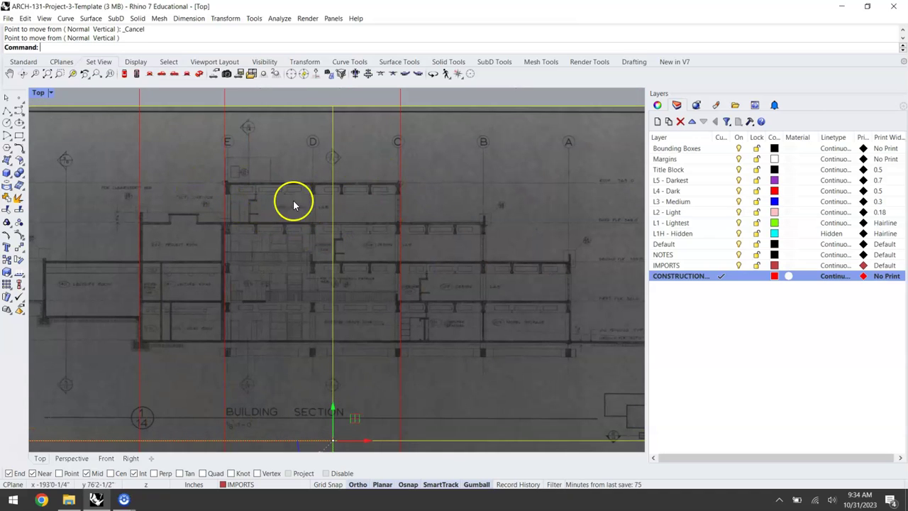
pyautogui.scroll(3, 402, 206)
pyautogui.scroll(-2, 355, 208)
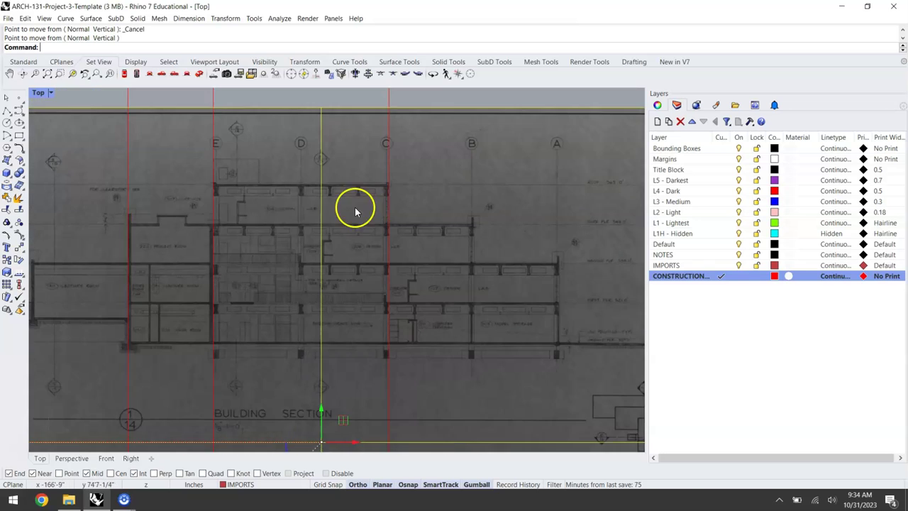
pyautogui.scroll(5, 205, 190)
pyautogui.scroll(-2, 213, 170)
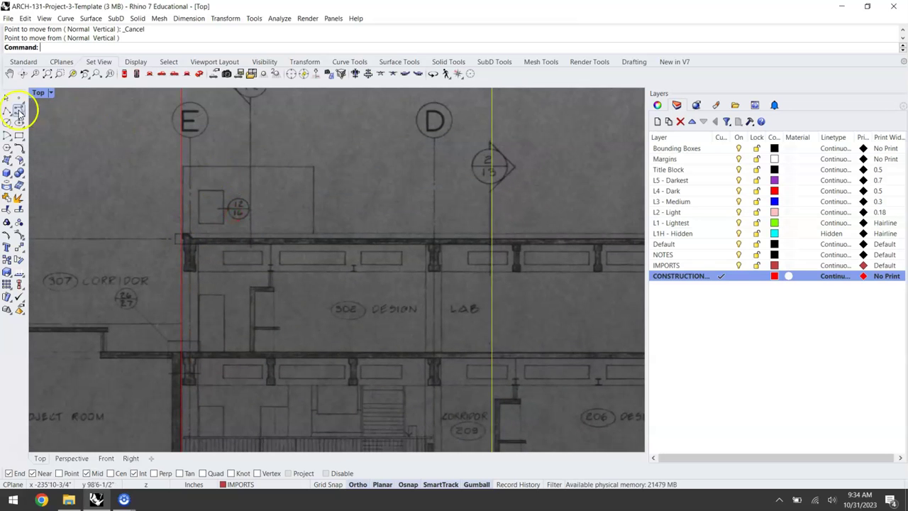
# Step: Draw a vertical polyline on grid line E from the grid bubble down to the roof slab
pyautogui.click(8, 112)
pyautogui.scroll(4, 182, 146)
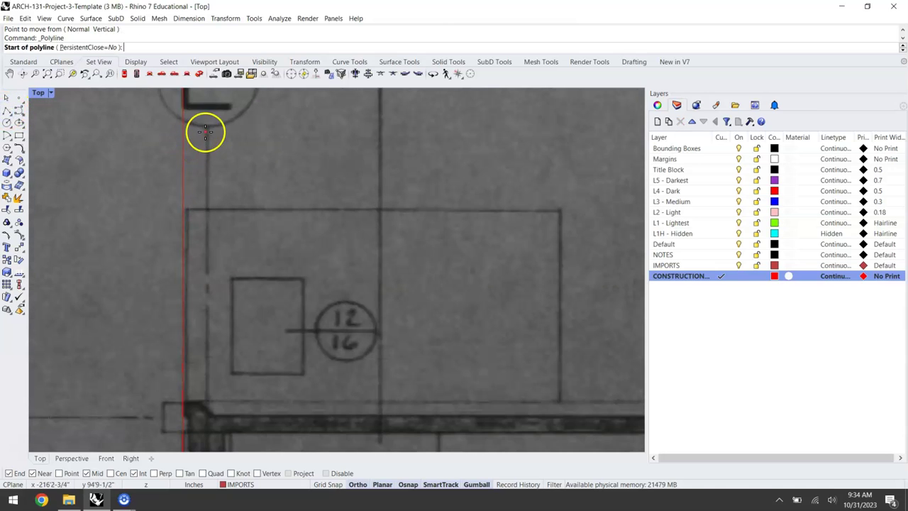
pyautogui.click(207, 126)
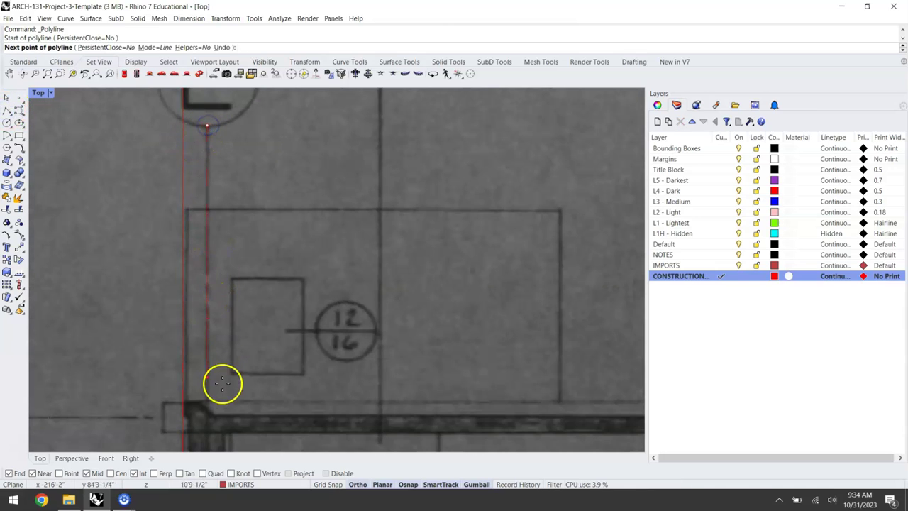
pyautogui.click(209, 410)
pyautogui.press('Return')
# Step: Select the newly drawn grid E line from among the overlapping curves
pyautogui.scroll(-3, 249, 293)
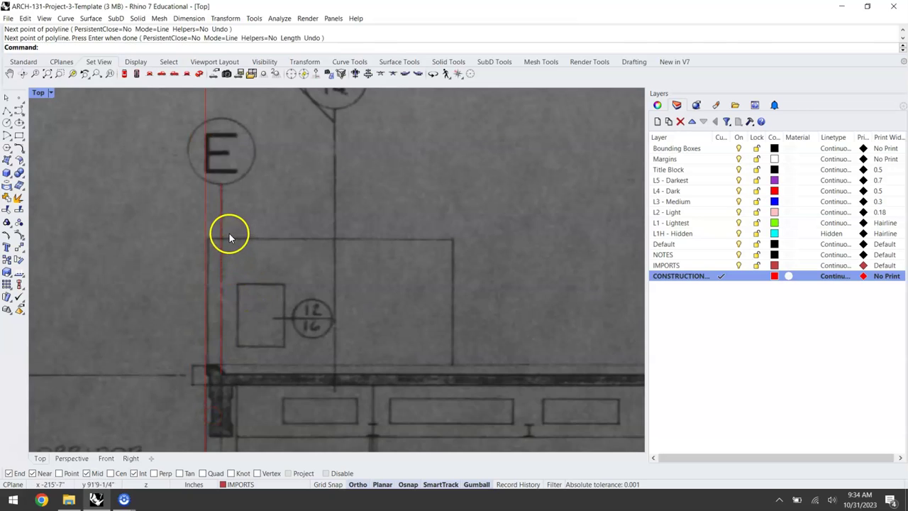
pyautogui.scroll(-2, 231, 236)
pyautogui.scroll(-2, 267, 243)
pyautogui.click(179, 203)
pyautogui.click(226, 244)
pyautogui.scroll(-1, 241, 225)
pyautogui.scroll(-3, 274, 243)
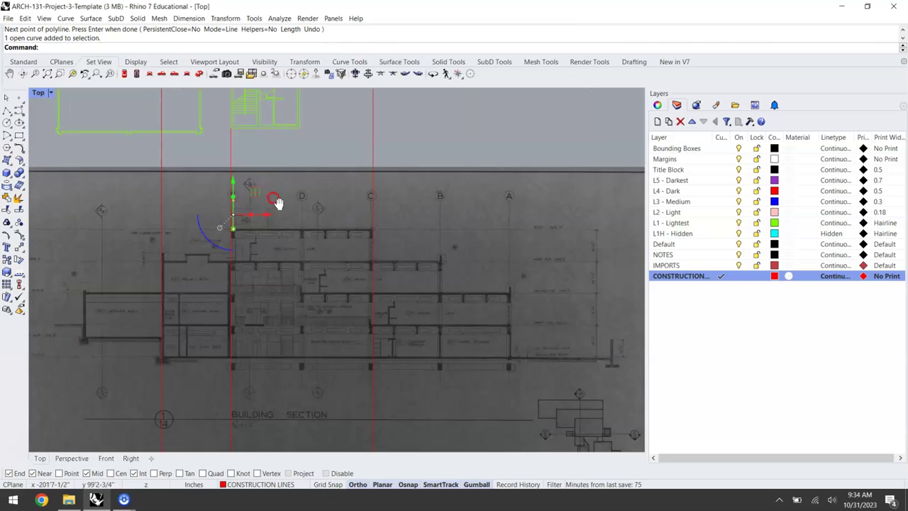
pyautogui.scroll(6, 230, 289)
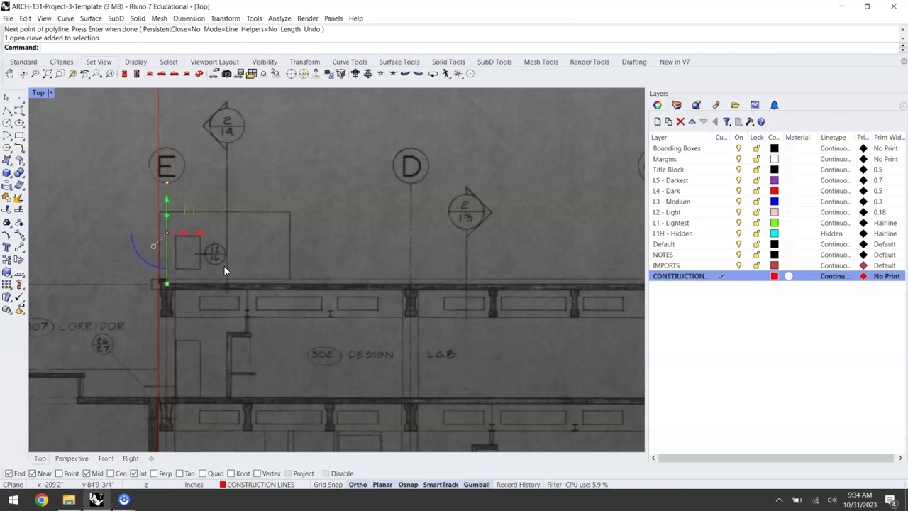
# Step: Offset the grid E line 360 units to place a copy on grid D
pyautogui.press('Return')
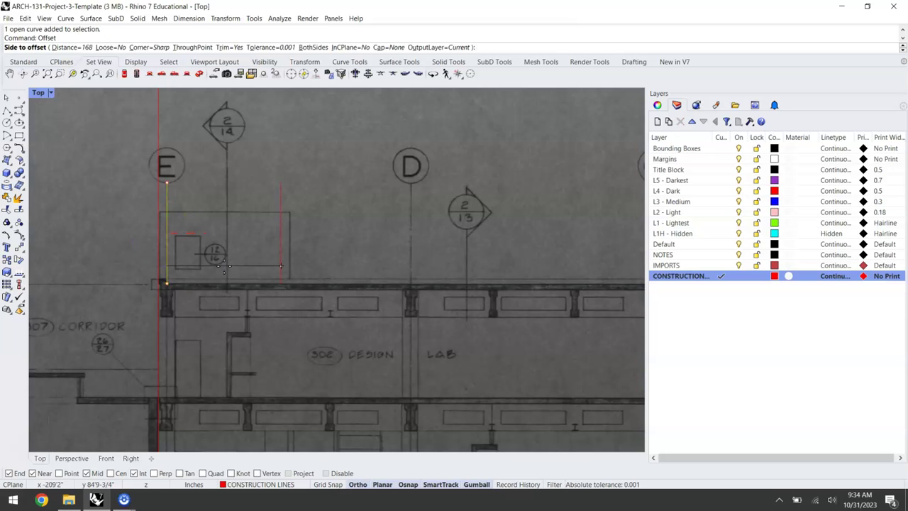
pyautogui.write('360')
pyautogui.press('Return')
pyautogui.click(218, 260)
pyautogui.click(294, 300)
pyautogui.moveTo(453, 261); pyautogui.dragTo(342, 233, button='right')
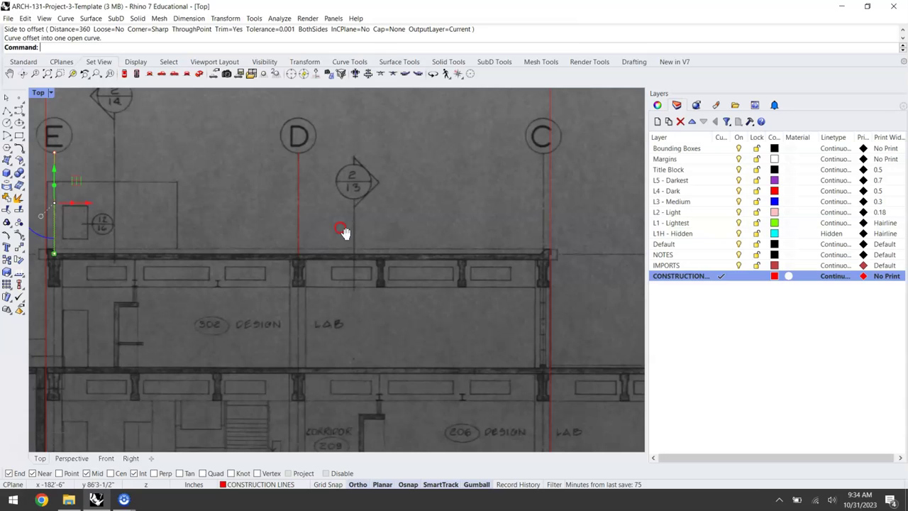
# Step: Repeat the 360-unit offset on the grid D line to place a copy on grid C
pyautogui.click(296, 172)
pyautogui.rightClick(499, 177)
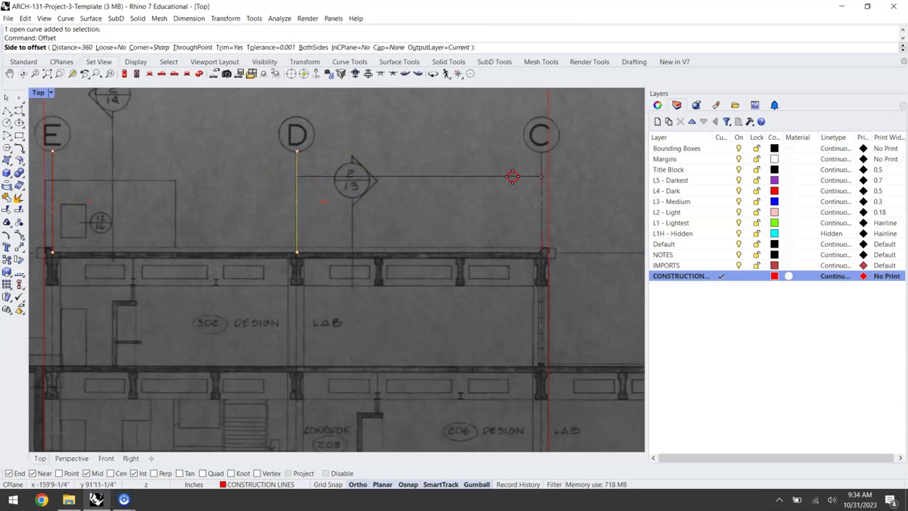
pyautogui.click(472, 189)
pyautogui.moveTo(482, 192); pyautogui.dragTo(345, 185, button='right')
# Step: Offset the grid C line another 360 units toward grid B
pyautogui.click(399, 156)
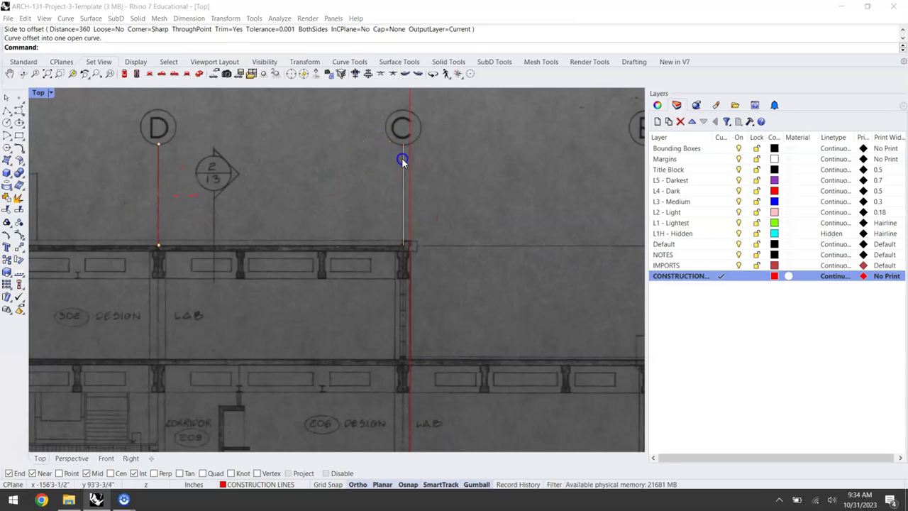
pyautogui.rightClick(486, 160)
pyautogui.scroll(-3, 514, 163)
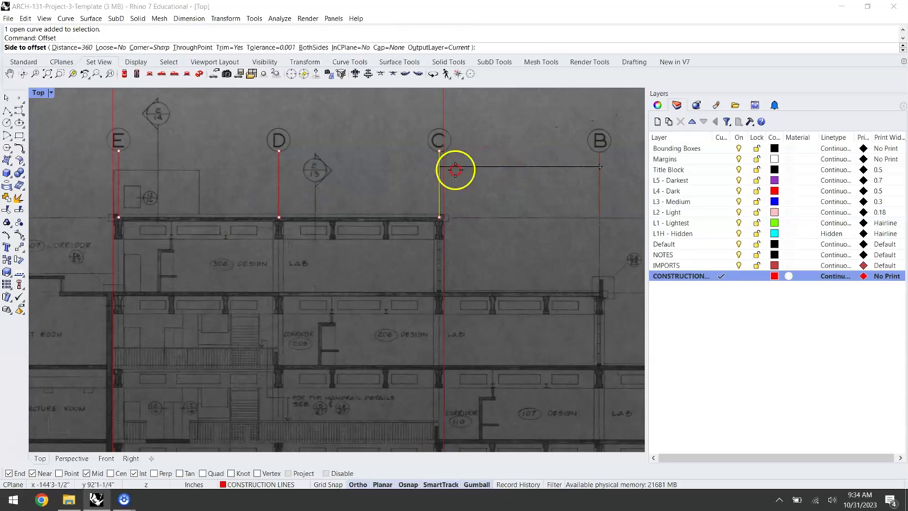
pyautogui.click(557, 184)
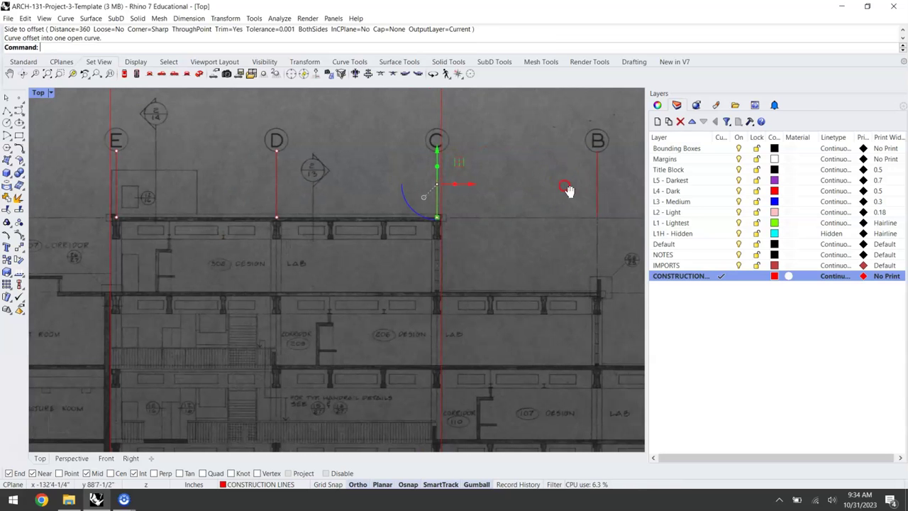
pyautogui.scroll(5, 502, 172)
pyautogui.scroll(-7, 488, 177)
pyautogui.scroll(-1, 488, 178)
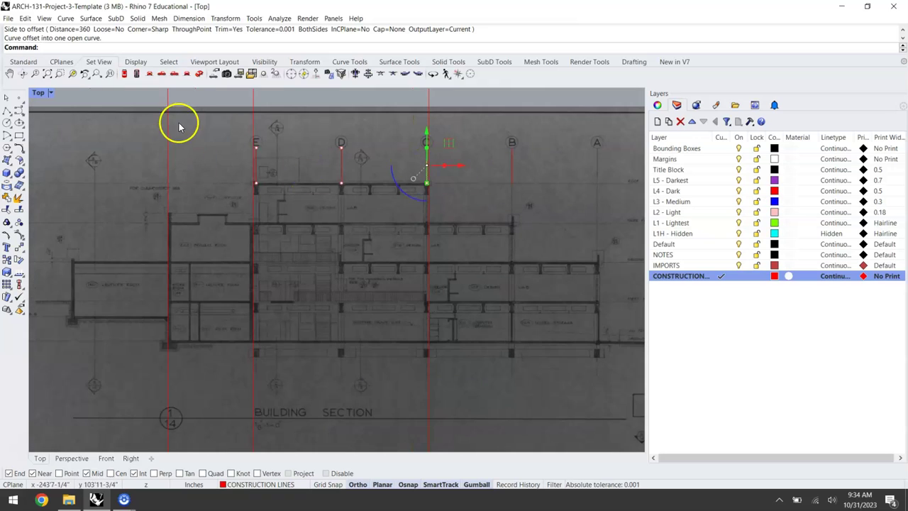
pyautogui.scroll(-3, 191, 103)
pyautogui.scroll(1, 316, 160)
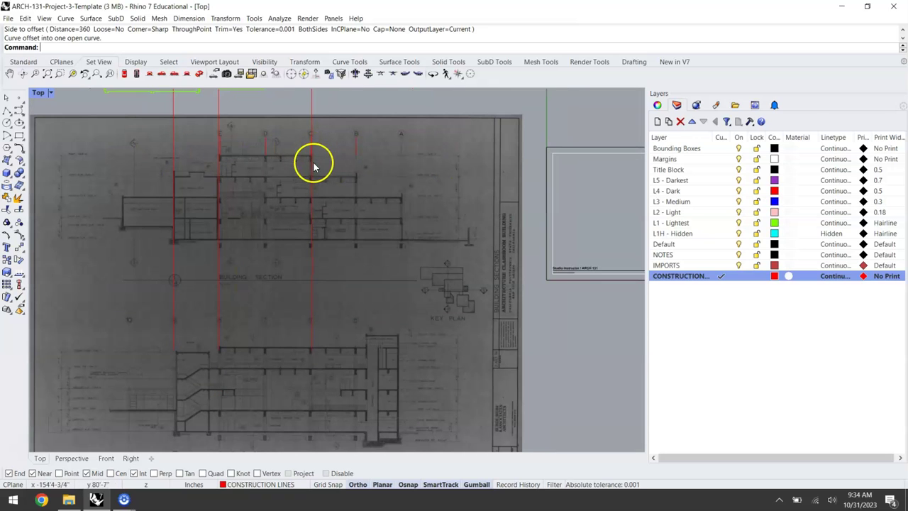
pyautogui.moveTo(233, 209); pyautogui.dragTo(276, 199, button='right')
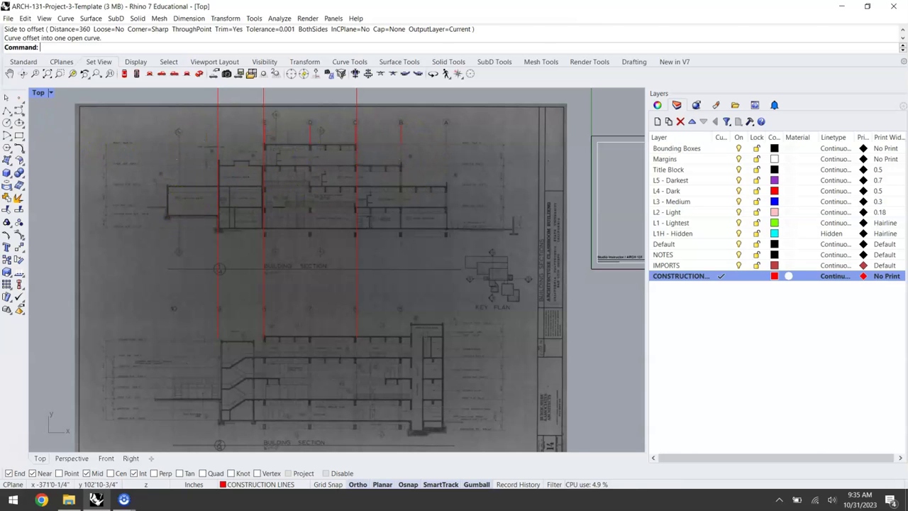
# Step: Draw a horizontal polyline from the lecture-room wall corner to the SECOND FLR mark
pyautogui.click(5, 111)
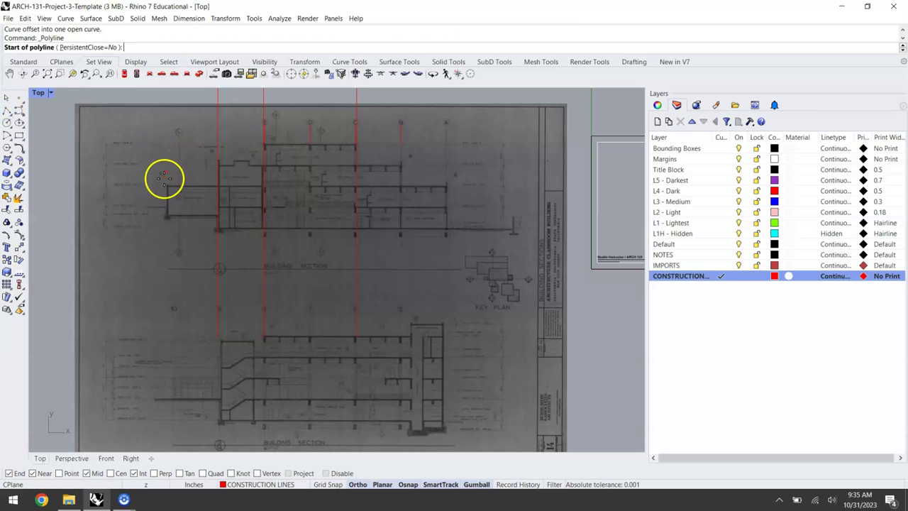
pyautogui.scroll(8, 156, 185)
pyautogui.scroll(3, 270, 190)
pyautogui.click(289, 187)
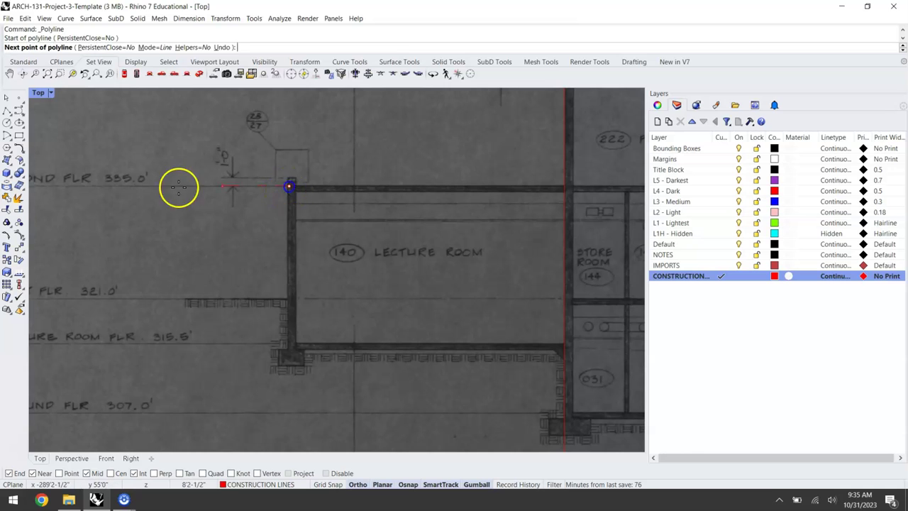
pyautogui.scroll(-3, 162, 189)
pyautogui.scroll(5, 61, 188)
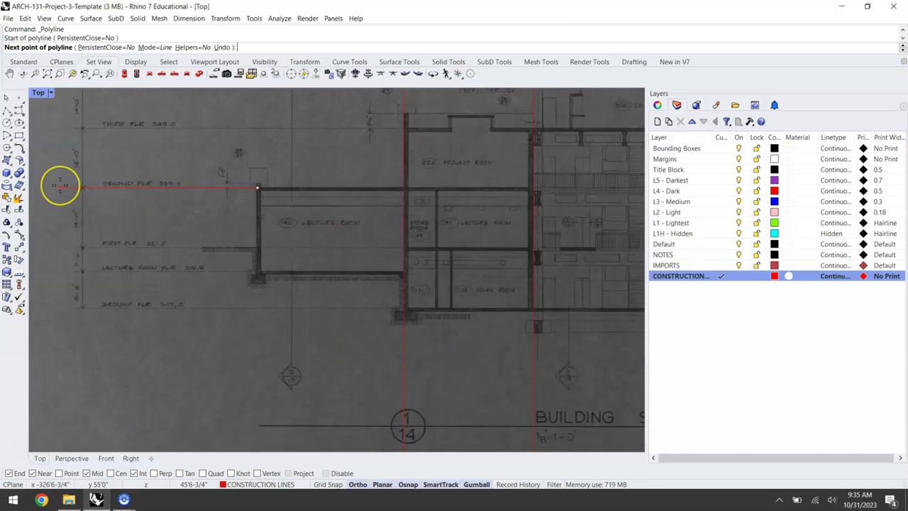
pyautogui.click(60, 187)
pyautogui.scroll(-3, 61, 187)
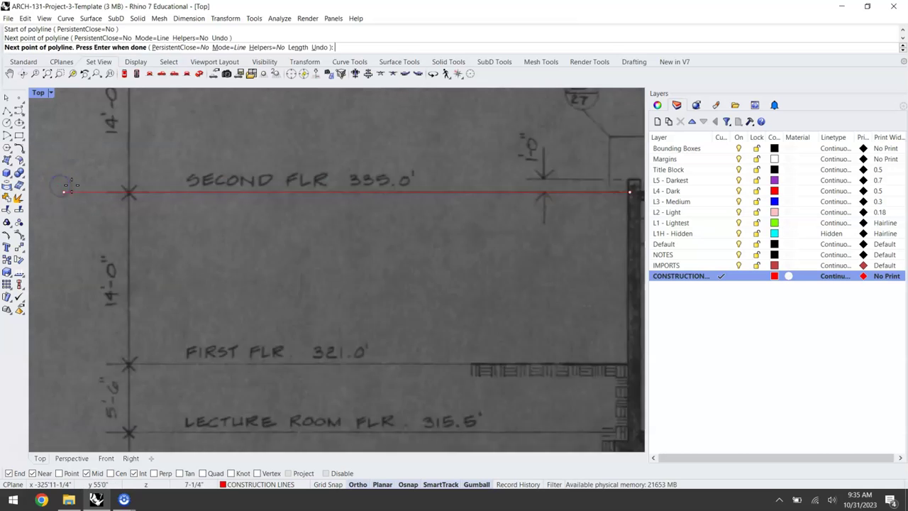
pyautogui.rightClick(71, 186)
pyautogui.scroll(-1, 71, 187)
# Step: Offset the SECOND FLR line 14' upward to mark the third floor
pyautogui.click(144, 189)
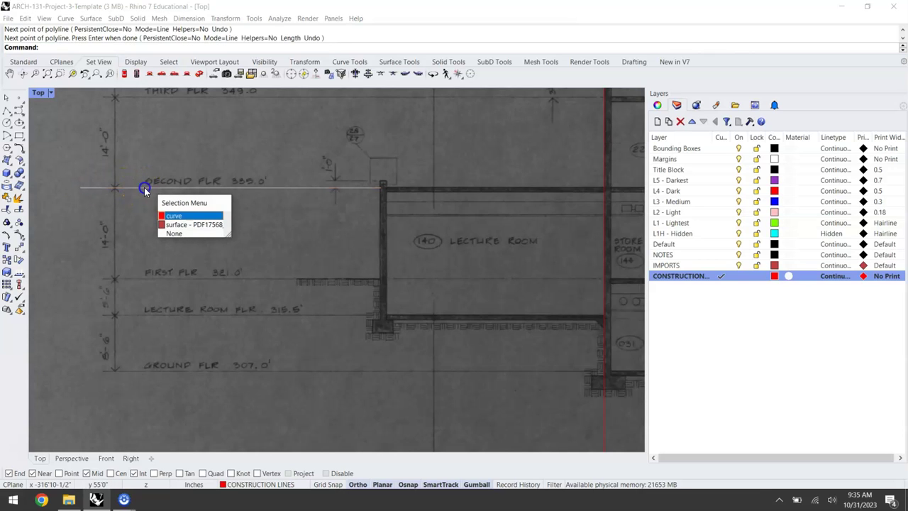
pyautogui.press('Return')
pyautogui.write('offset')
pyautogui.press('Return')
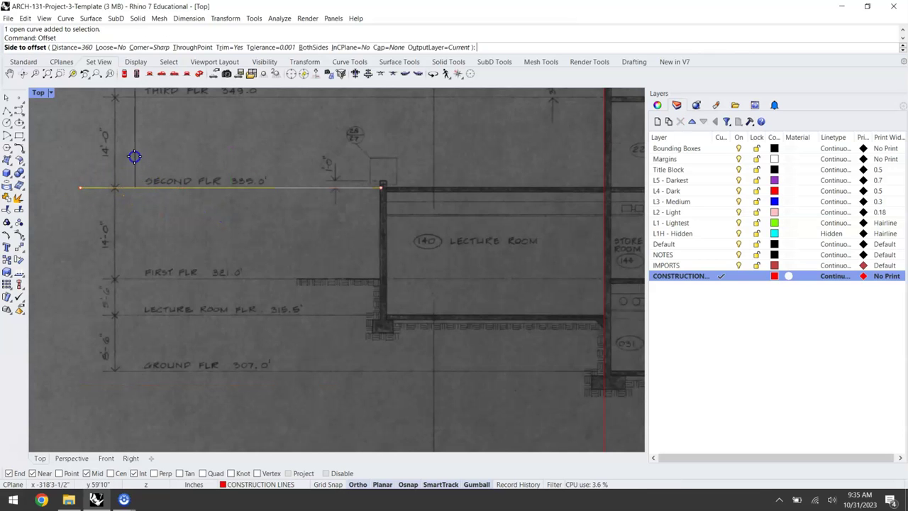
pyautogui.write("14'")
pyautogui.press('Return')
pyautogui.click(138, 147)
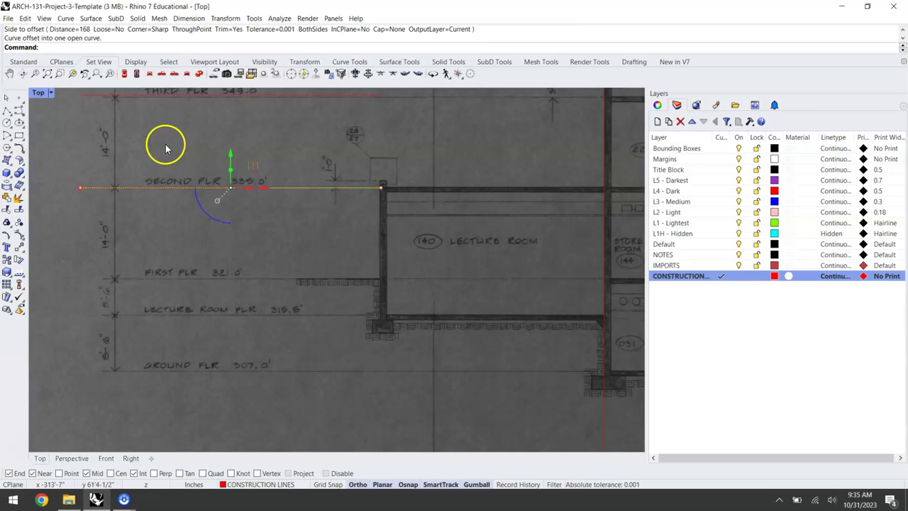
pyautogui.moveTo(167, 147); pyautogui.dragTo(172, 166, button='right')
# Step: Select the scanned section image
pyautogui.scroll(8, 125, 117)
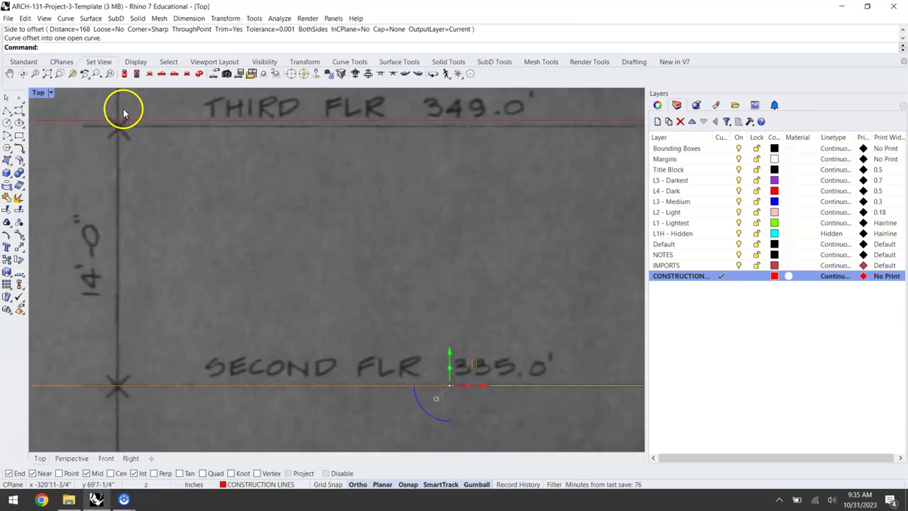
pyautogui.click(127, 132)
pyautogui.scroll(-1, 160, 130)
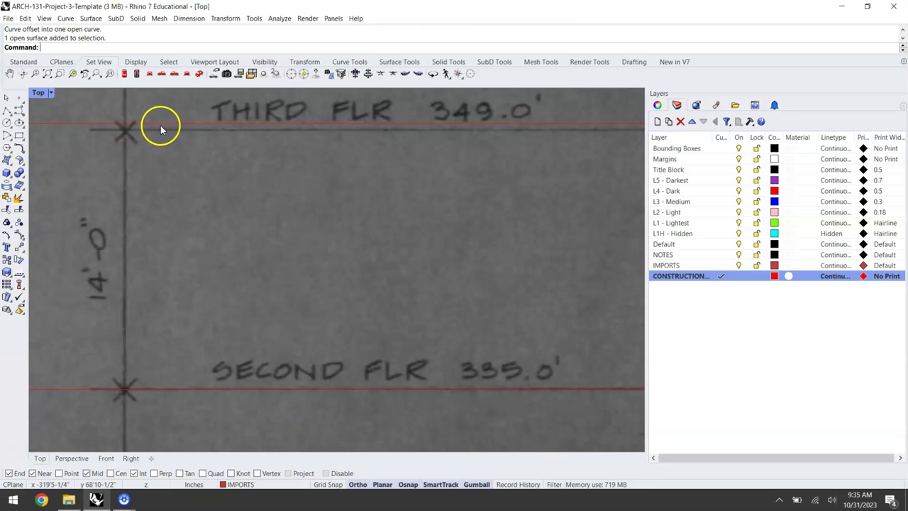
pyautogui.scroll(-12, 160, 128)
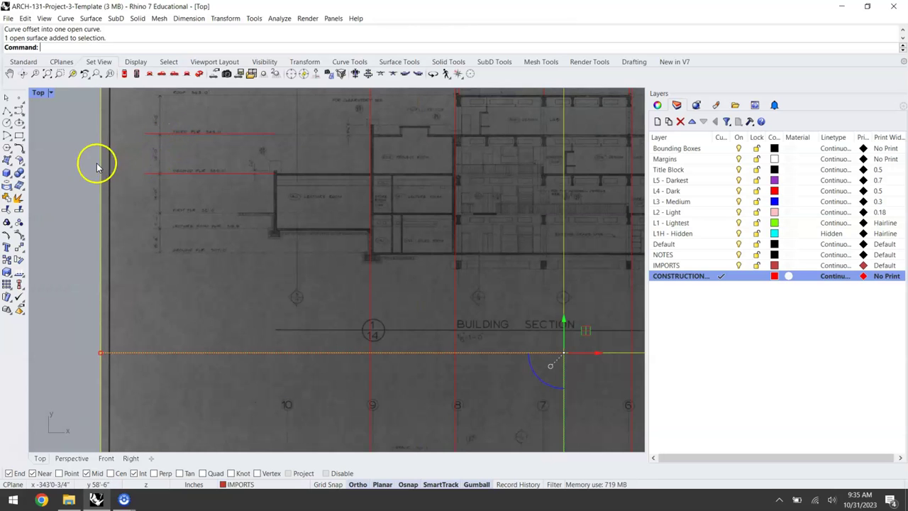
pyautogui.click(59, 162)
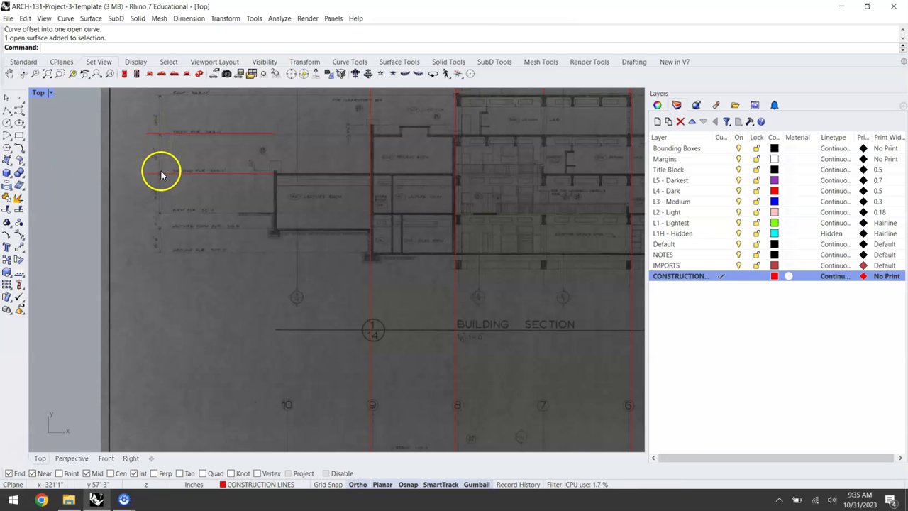
pyautogui.scroll(-3, 162, 137)
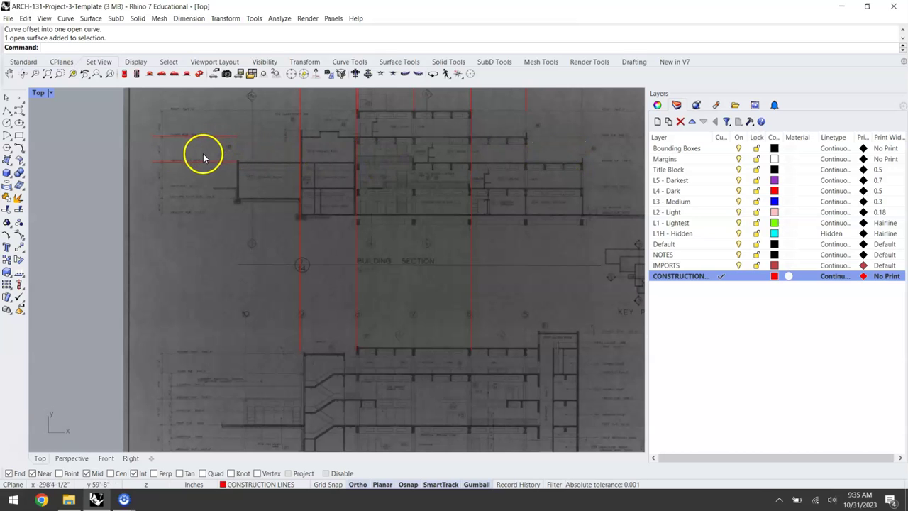
pyautogui.scroll(3, 171, 154)
pyautogui.click(154, 147)
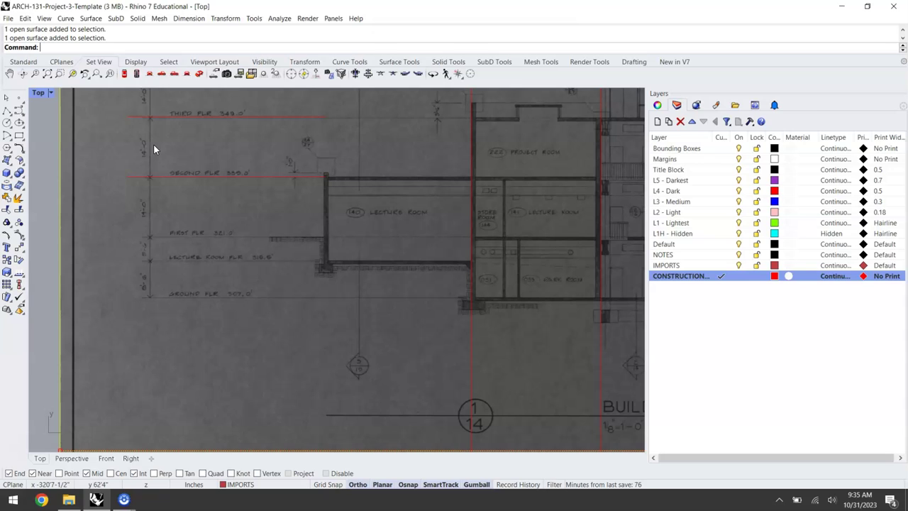
# Step: Scale1D the scan from the SECOND FLR point so its THIRD FLR mark meets the 14' line
pyautogui.write('Scale')
pyautogui.press('Down')
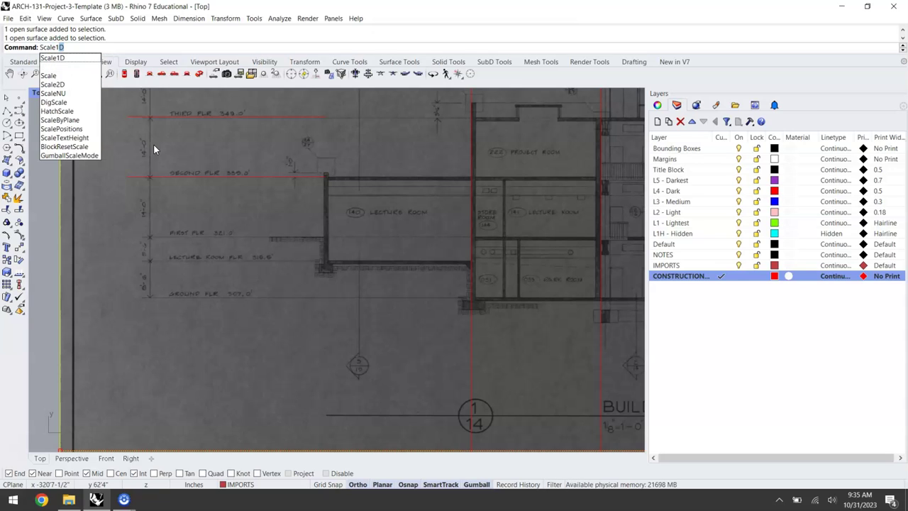
pyautogui.press('Return')
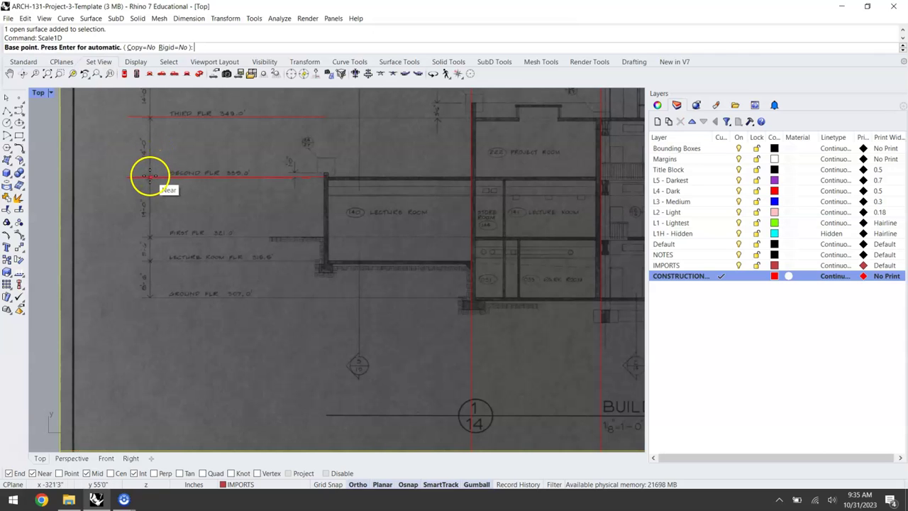
pyautogui.scroll(5, 150, 152)
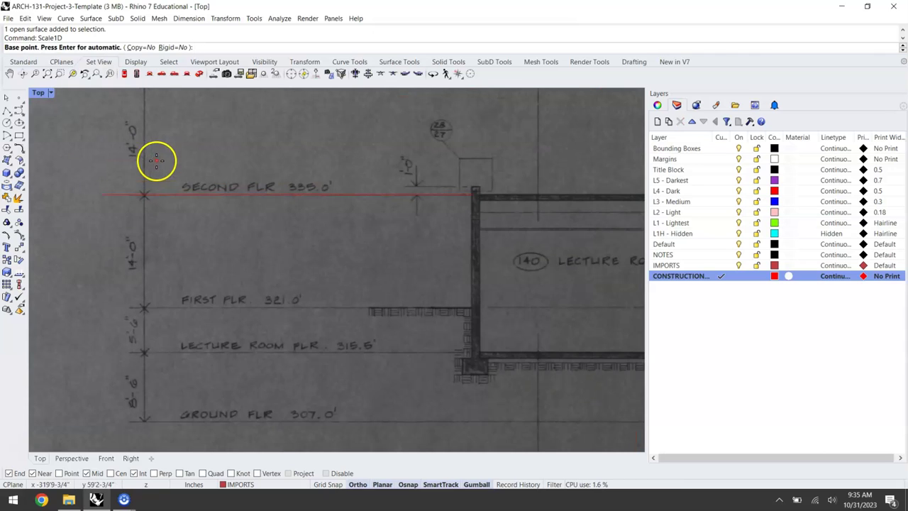
pyautogui.click(144, 195)
pyautogui.scroll(-3, 148, 201)
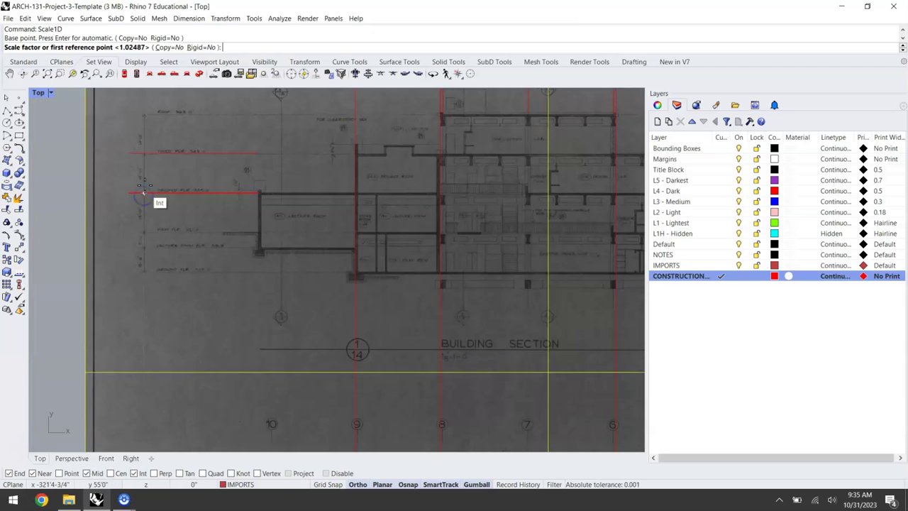
pyautogui.scroll(5, 148, 146)
pyautogui.scroll(3, 132, 164)
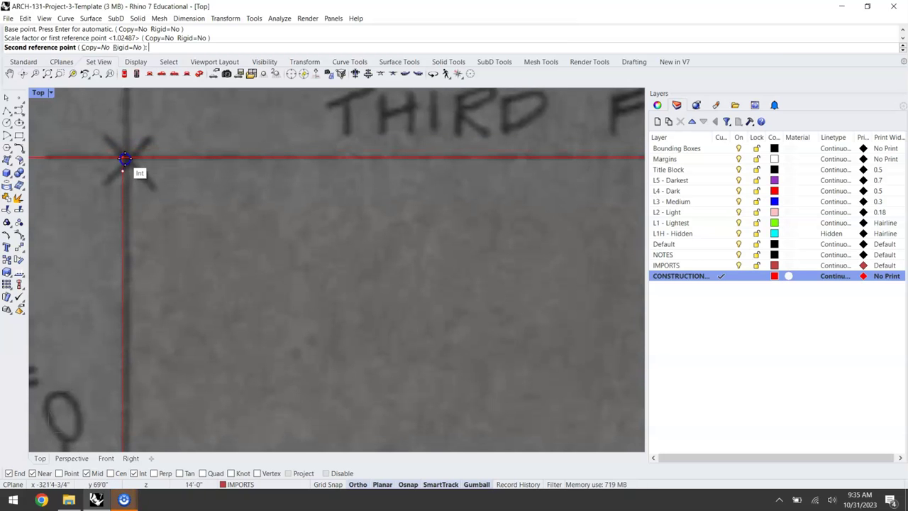
pyautogui.click(124, 157)
pyautogui.scroll(-5, 125, 157)
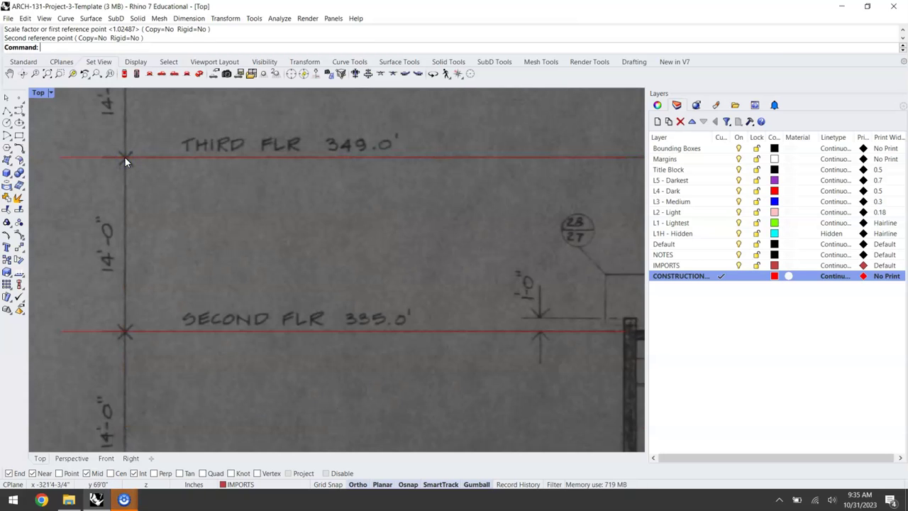
pyautogui.scroll(-5, 124, 158)
pyautogui.scroll(-3, 178, 178)
pyautogui.scroll(-3, 371, 235)
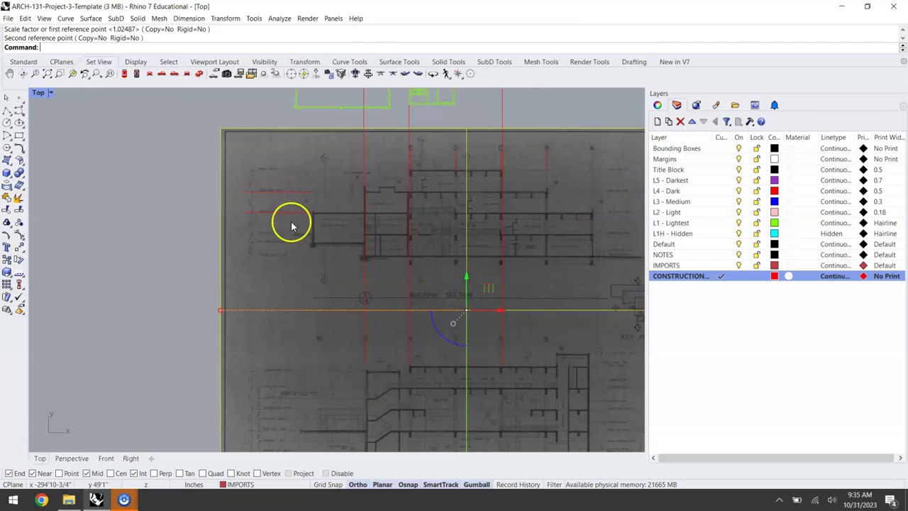
pyautogui.click(170, 193)
pyautogui.scroll(5, 213, 206)
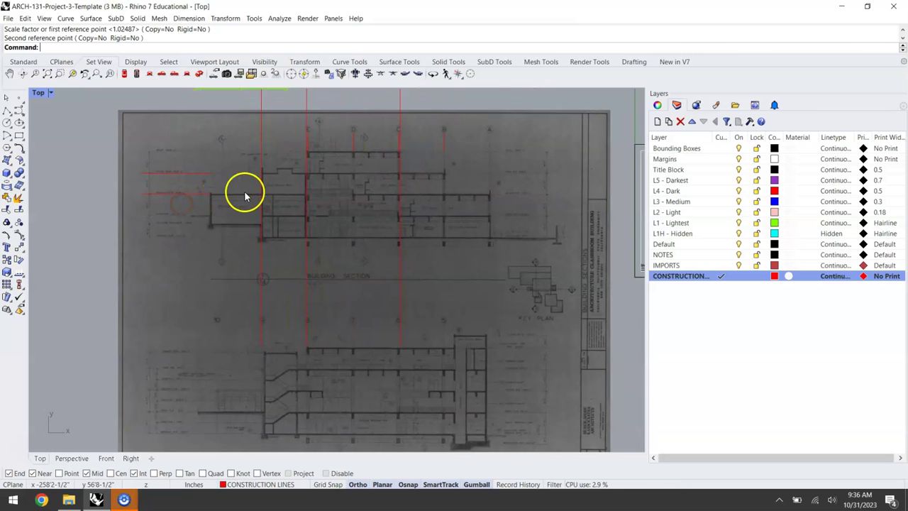
pyautogui.scroll(3, 213, 197)
pyautogui.scroll(2, 170, 188)
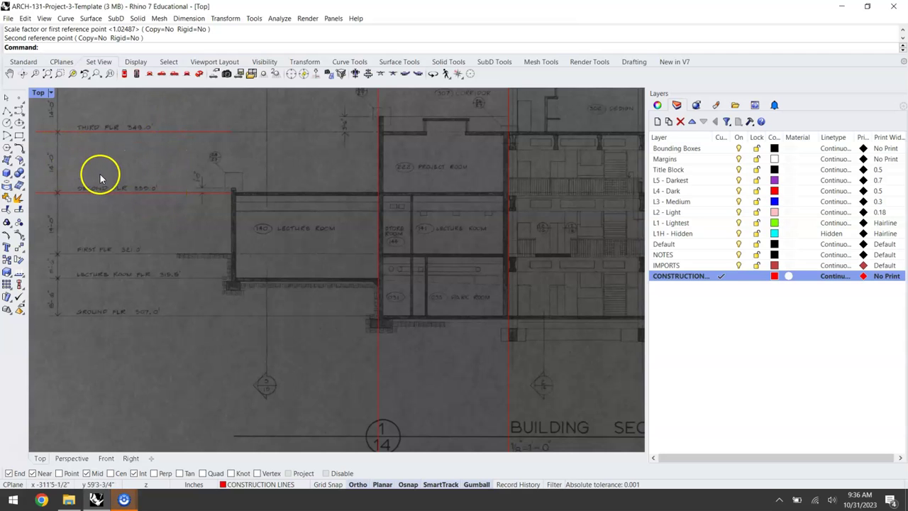
pyautogui.scroll(-3, 153, 175)
pyautogui.scroll(6, 252, 195)
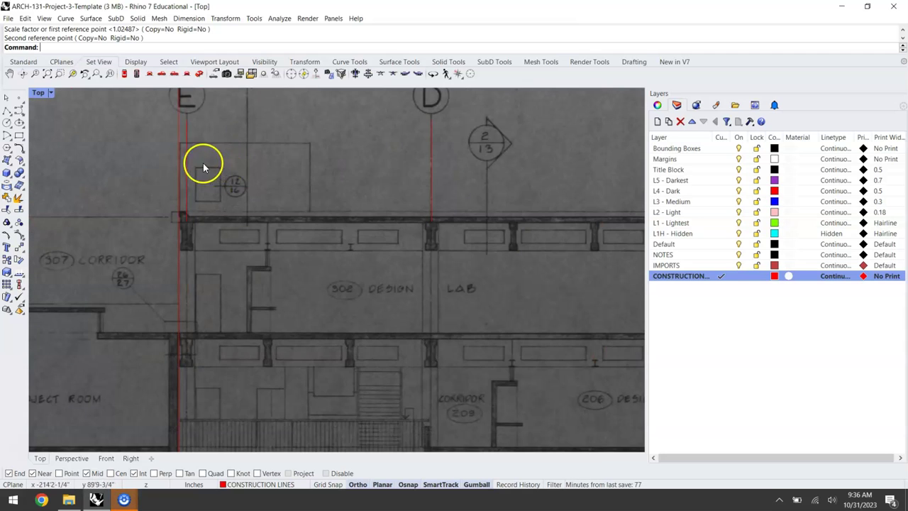
pyautogui.scroll(-2, 305, 174)
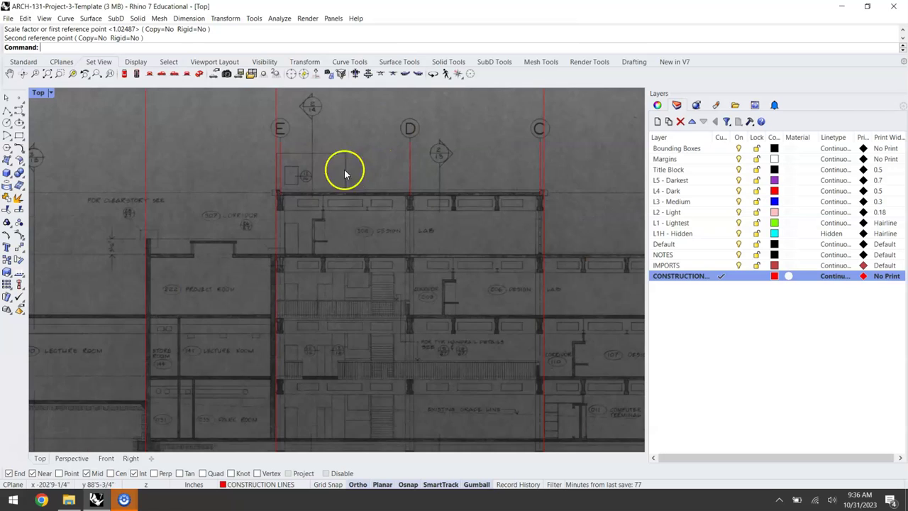
pyautogui.scroll(-2, 347, 186)
pyautogui.scroll(-2, 319, 207)
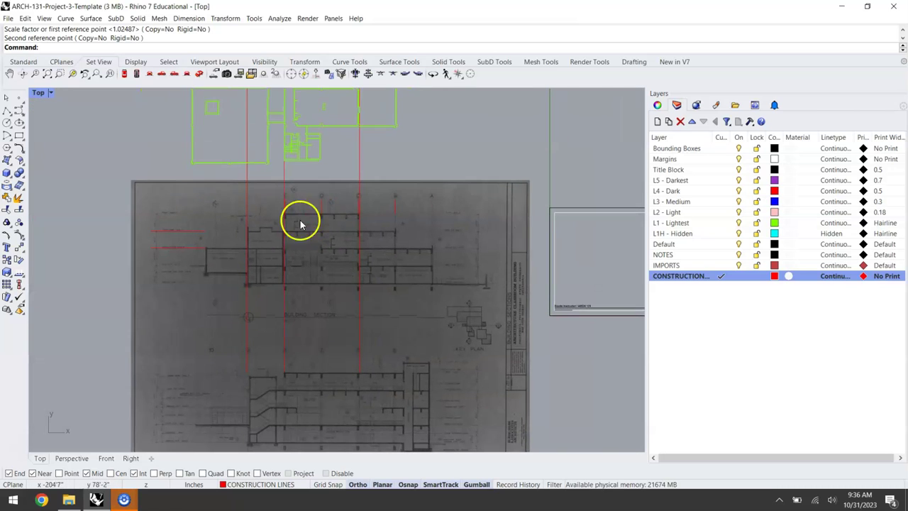
pyautogui.scroll(-2, 301, 225)
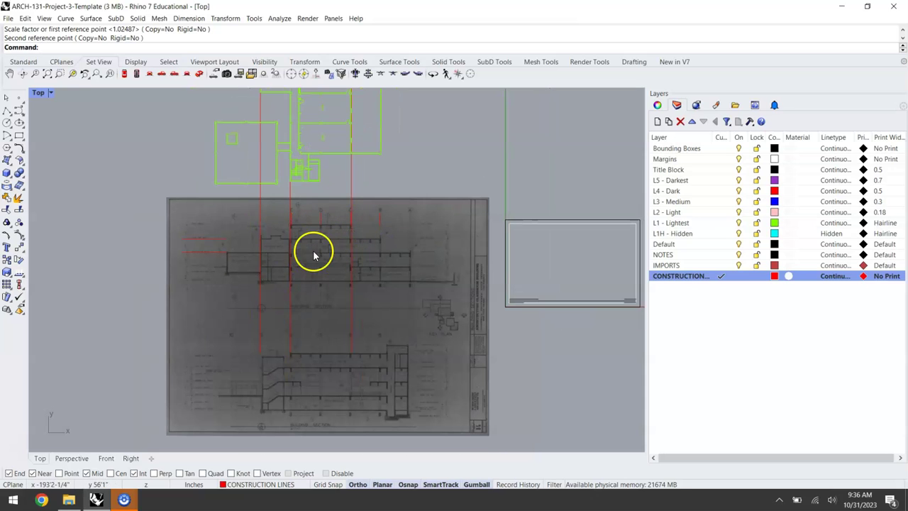
pyautogui.press('Up')
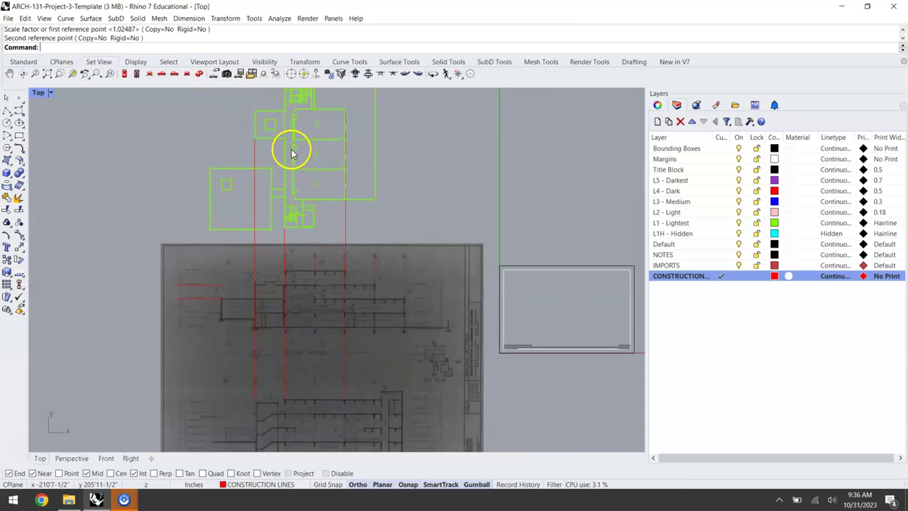
pyautogui.scroll(-1, 300, 169)
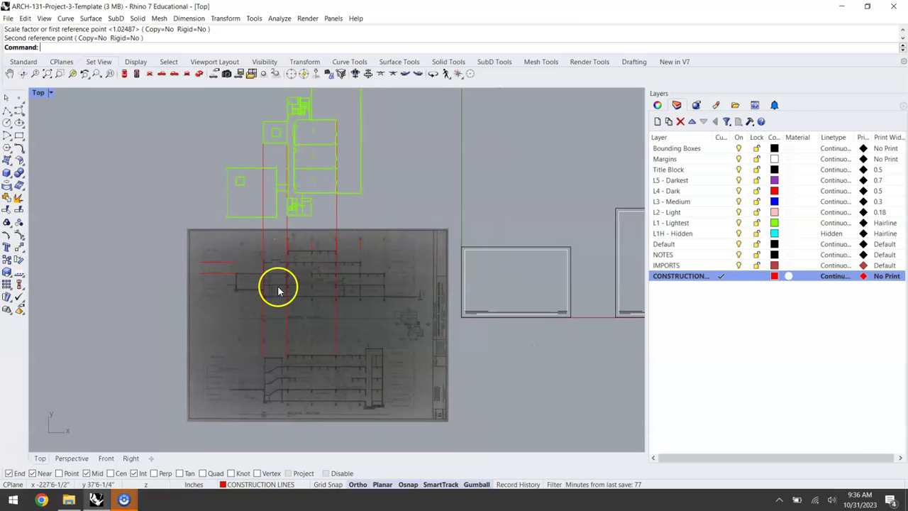
pyautogui.scroll(2, 280, 284)
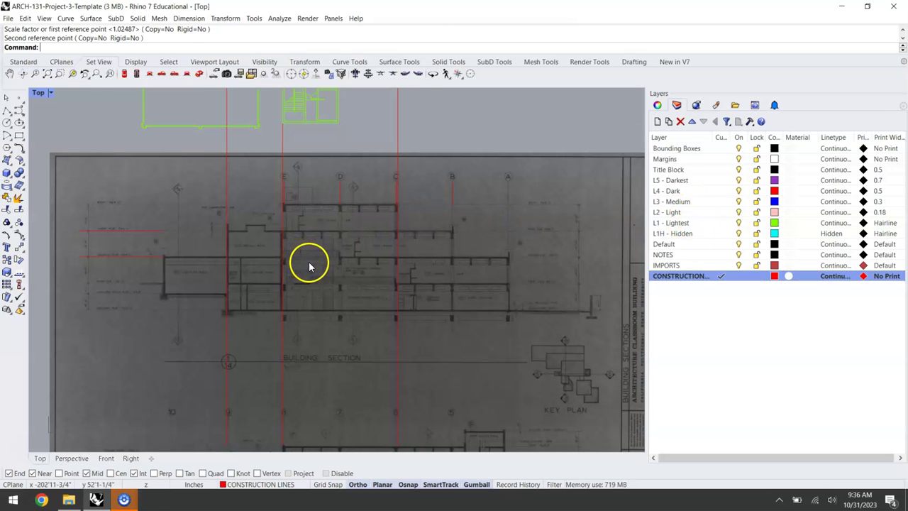
pyautogui.scroll(2, 308, 266)
pyautogui.scroll(1, 309, 266)
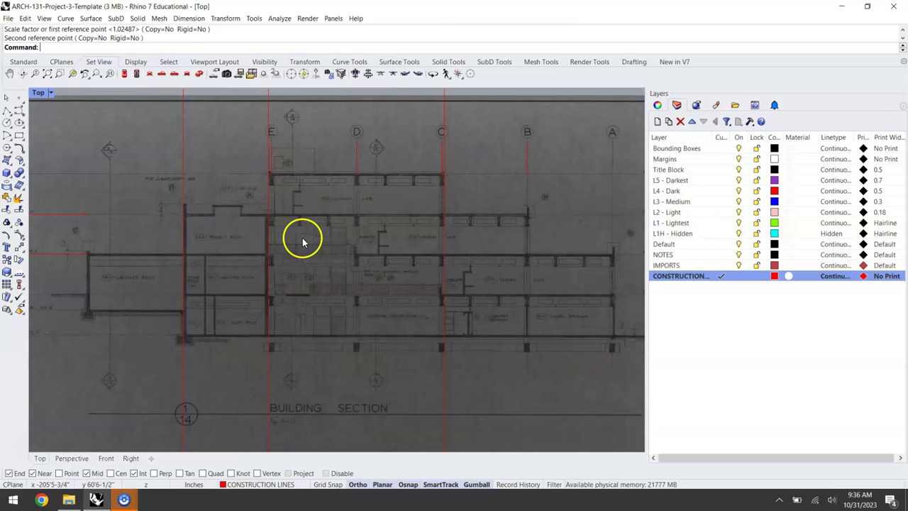
pyautogui.scroll(-1, 302, 243)
pyautogui.scroll(-1, 303, 243)
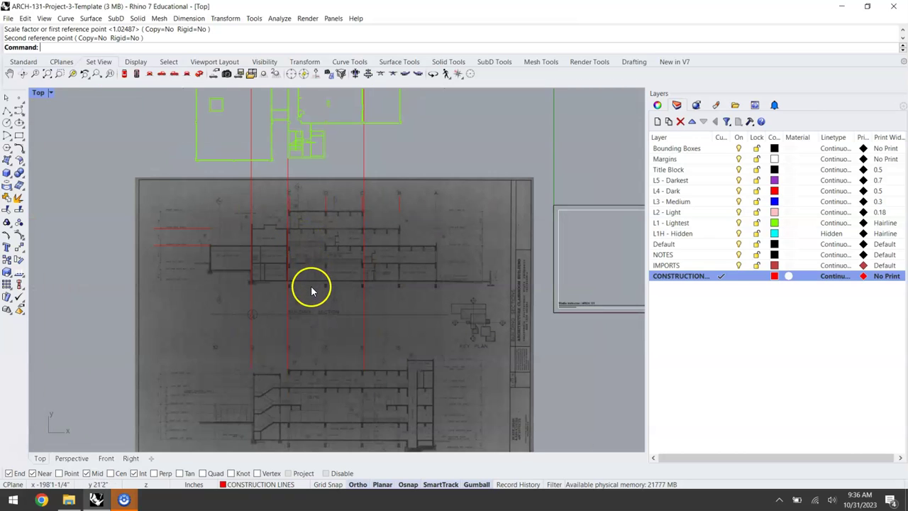
pyautogui.scroll(1, 312, 290)
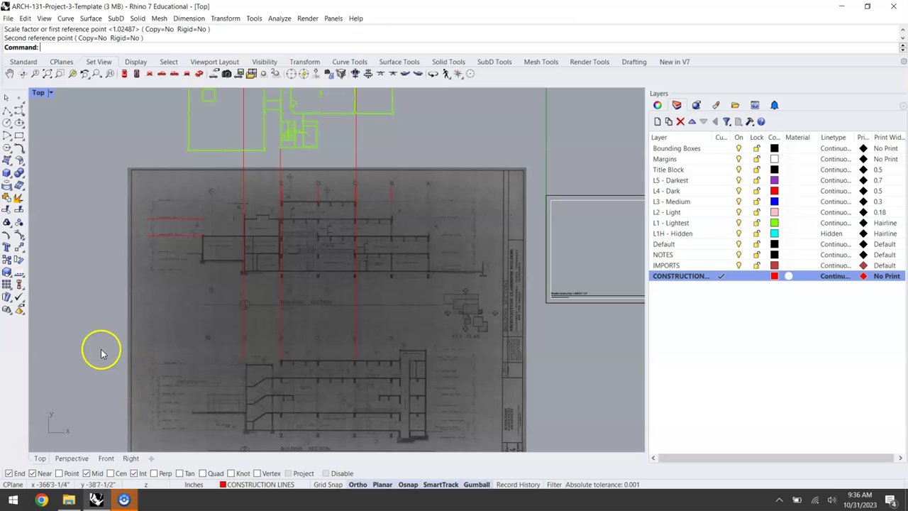
pyautogui.moveTo(99, 349); pyautogui.dragTo(88, 340, button='right')
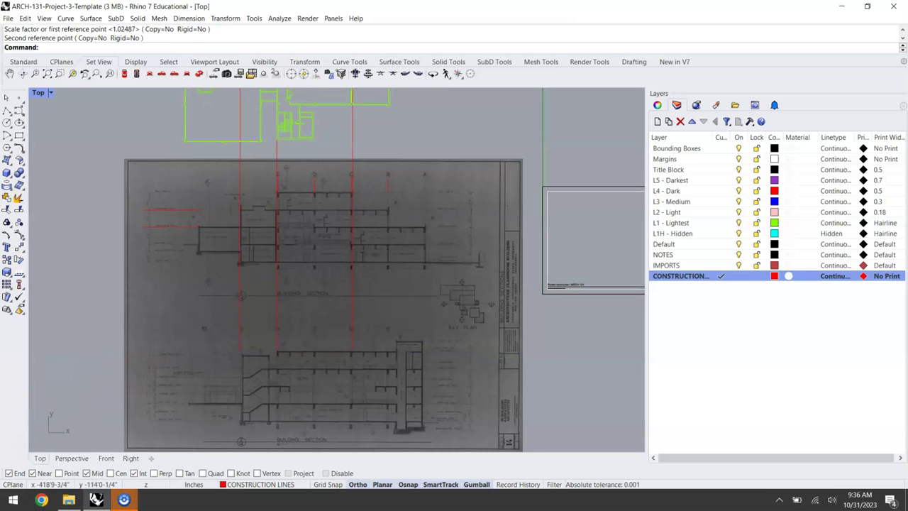